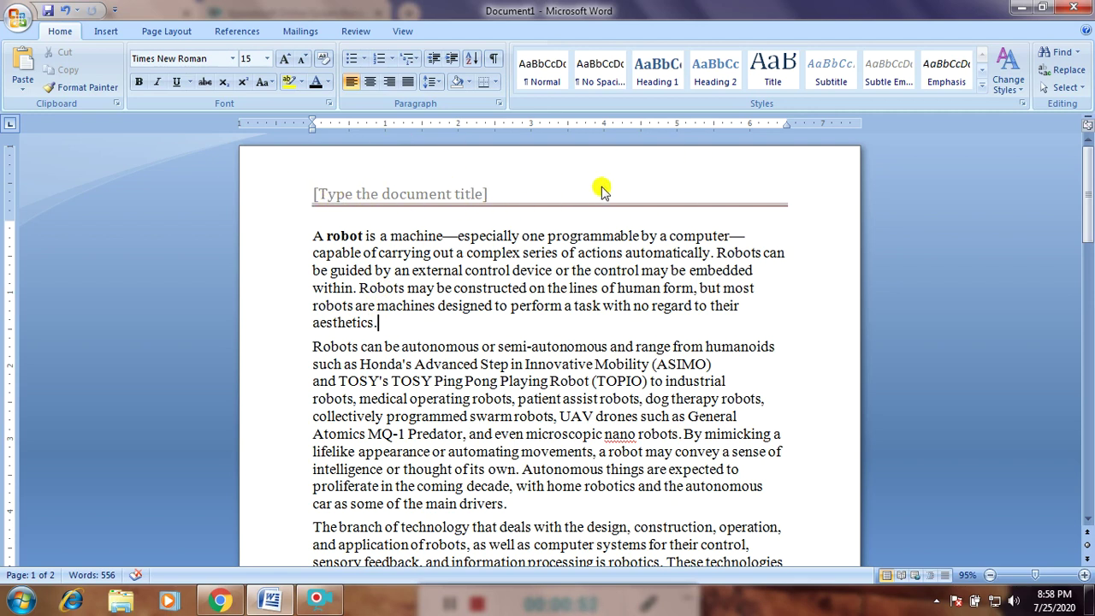
Open and close the existing header, then return to the first paragraph of the article
{"action": "double_click", "coordinate": [504, 200]}
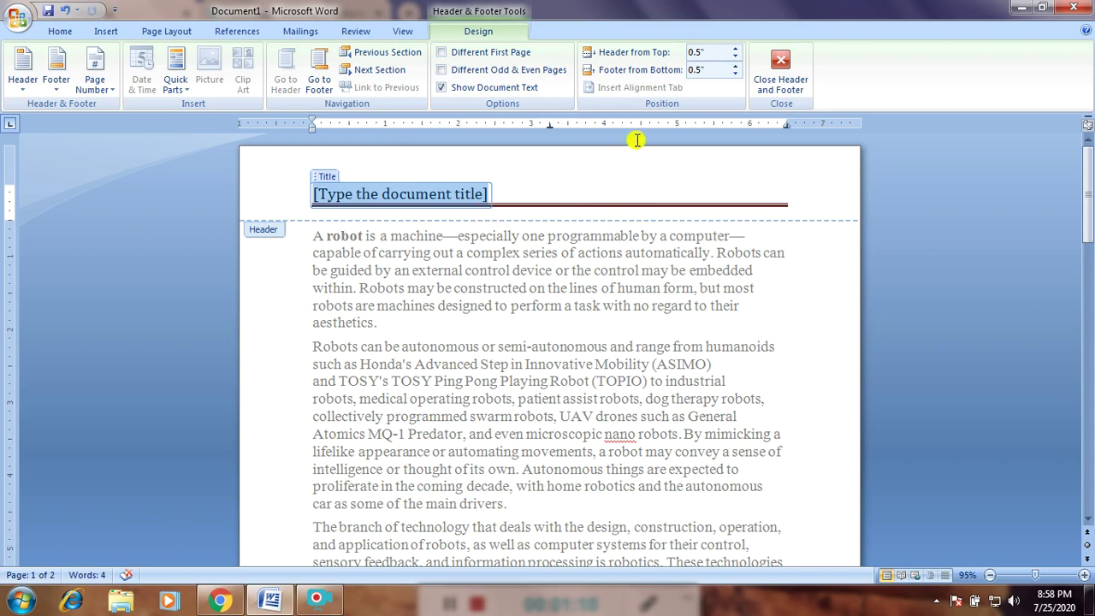
{"action": "left_click", "coordinate": [770, 89]}
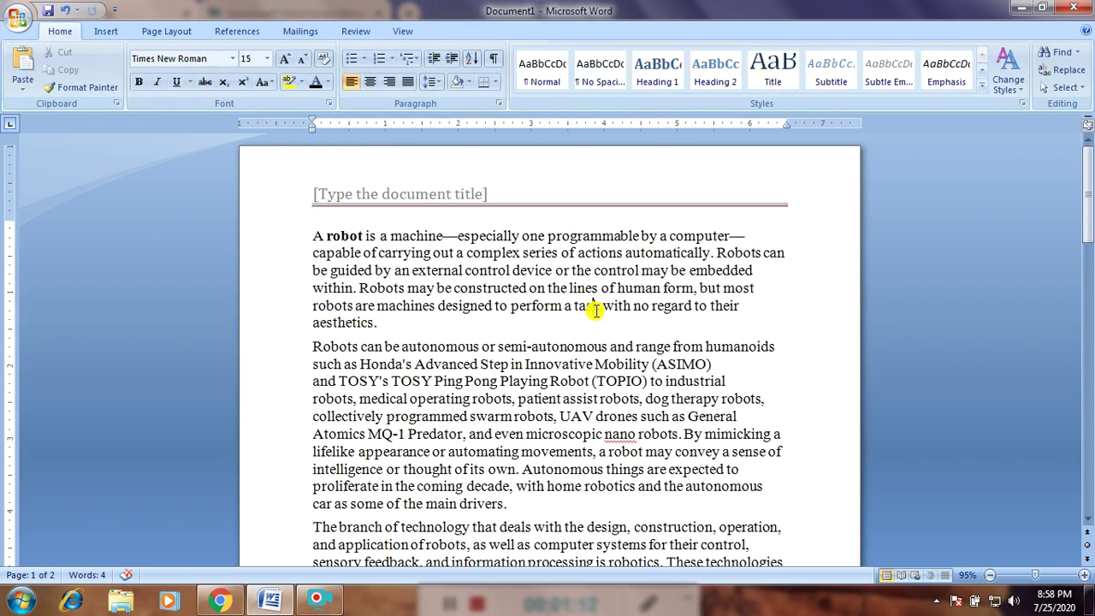
{"action": "left_click", "coordinate": [404, 270]}
{"action": "type", "text": "an"}
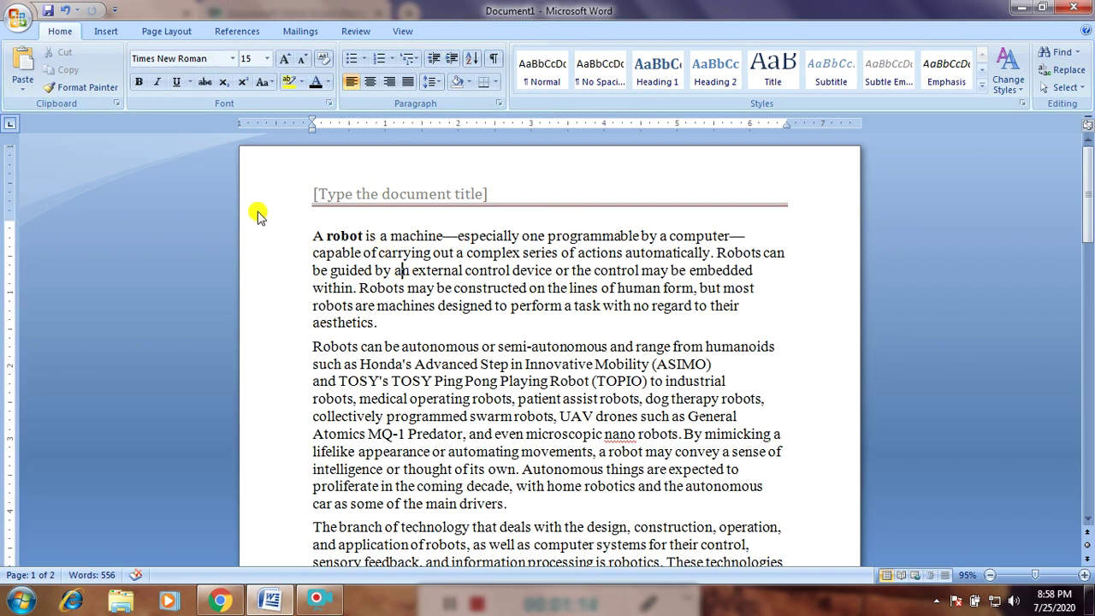
{"action": "left_click", "coordinate": [105, 31]}
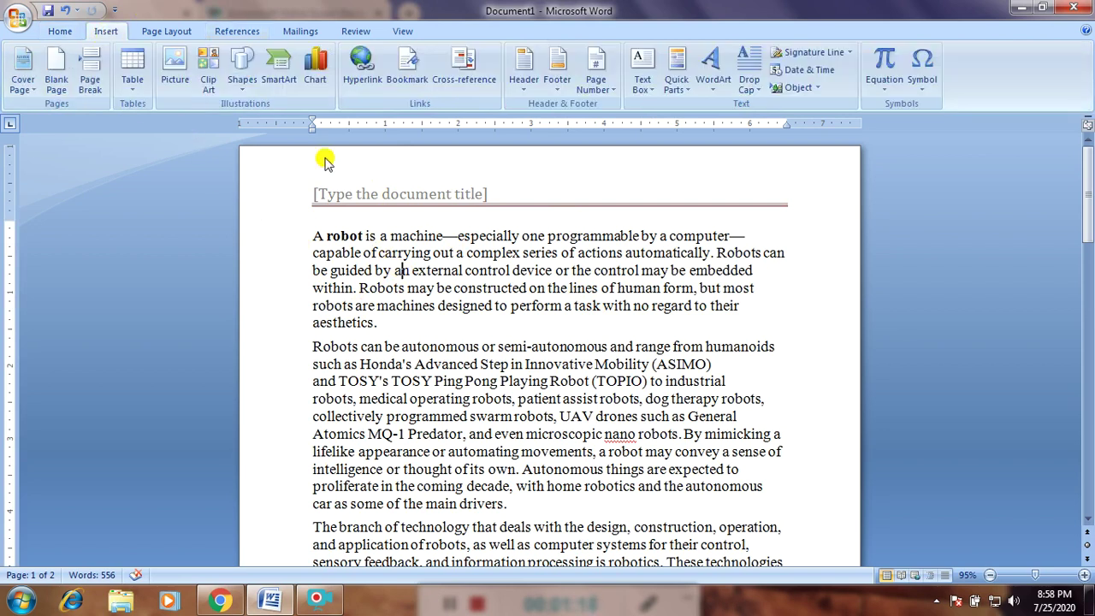
Insert the built-in Alphabet header design from the Header gallery
{"action": "left_click", "coordinate": [522, 77]}
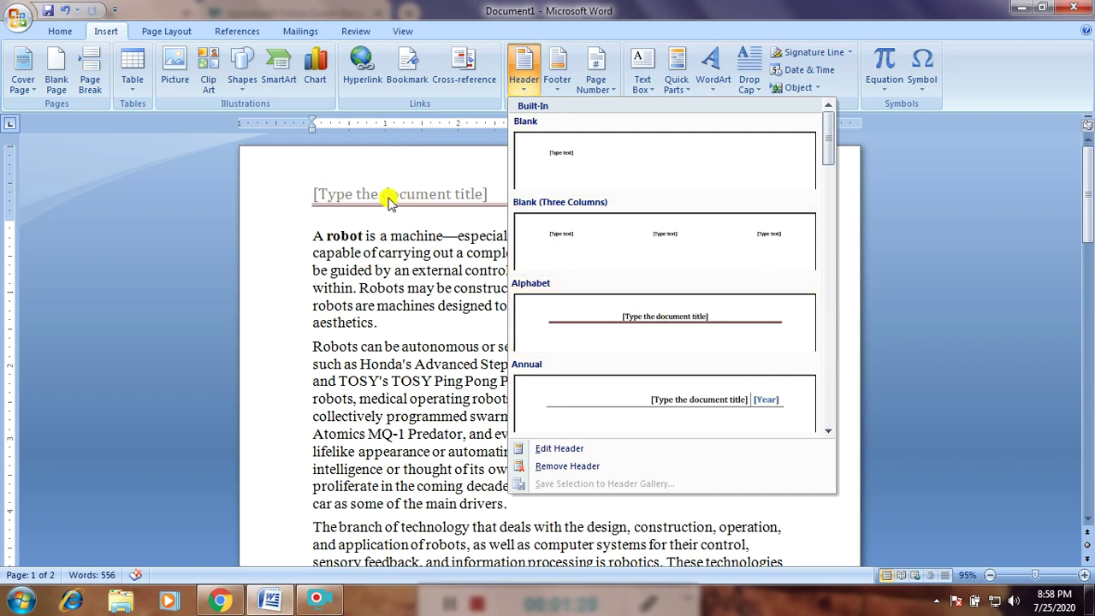
{"action": "left_click", "coordinate": [608, 320]}
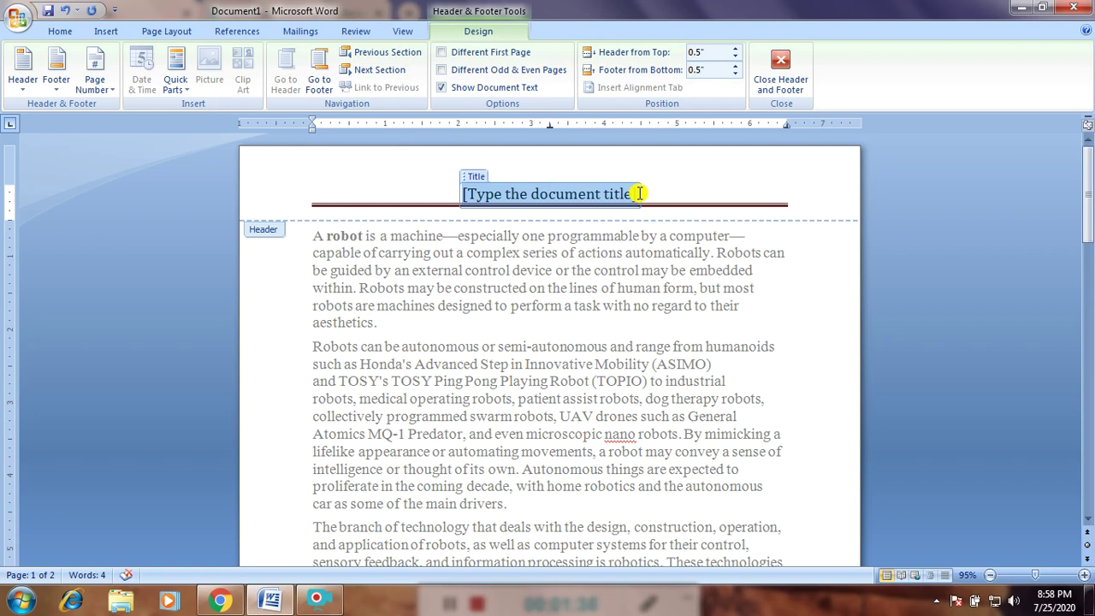
Replace the header title placeholder with ROBOTS, formatted as 24-point bold Arial
{"action": "key", "text": "Delete"}
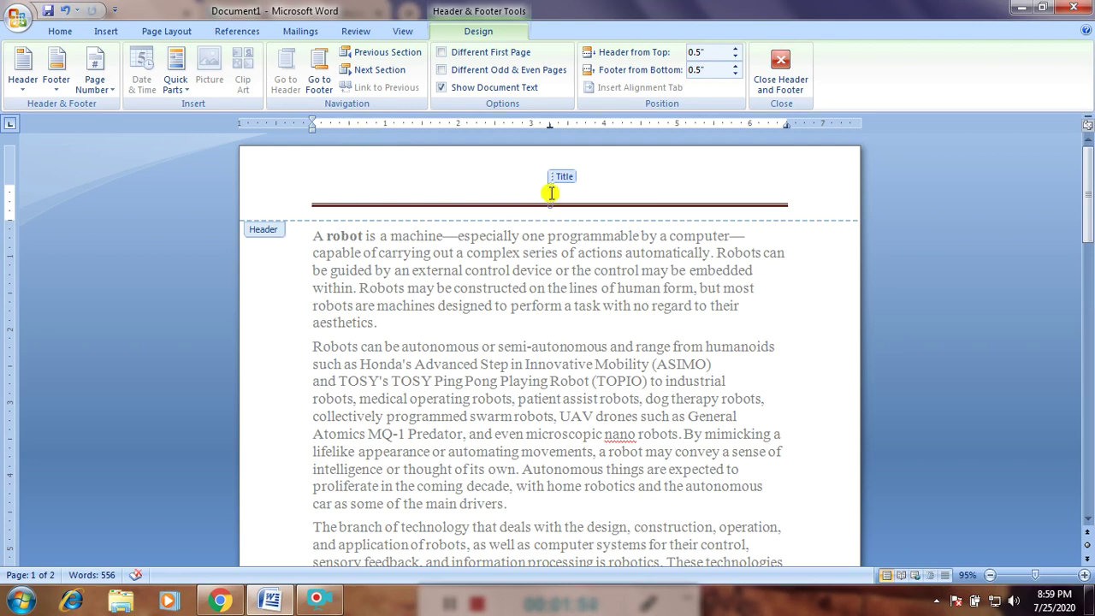
{"action": "type", "text": "ROBOTS"}
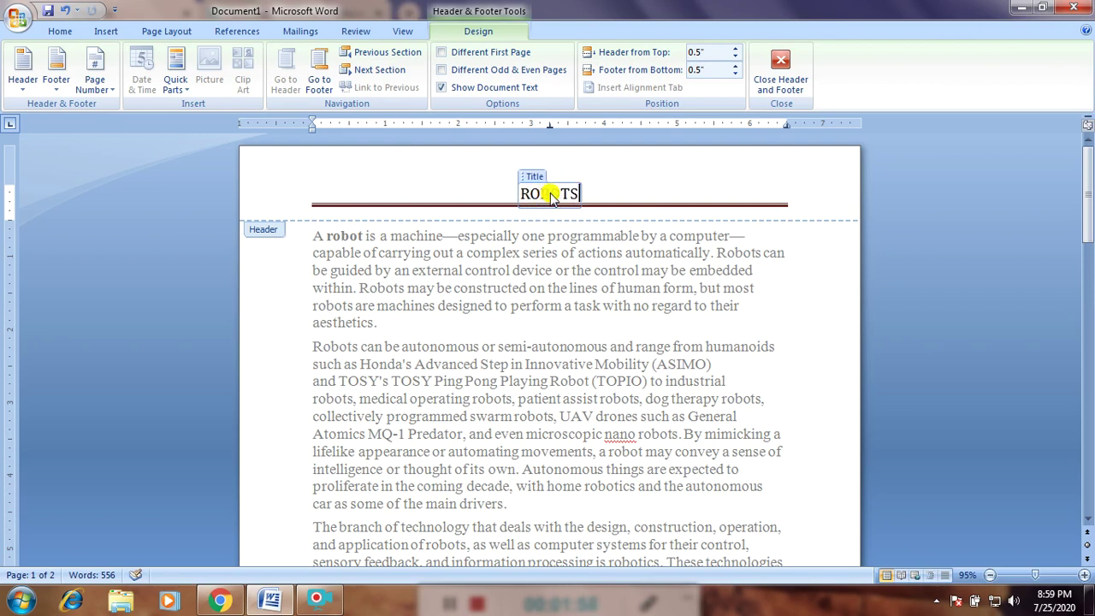
{"action": "key", "text": "shift+Left"}
{"action": "key", "text": "shift+Left"}
{"action": "key", "text": "shift+Left"}
{"action": "key", "text": "shift+Left"}
{"action": "key", "text": "shift+Left"}
{"action": "key", "text": "shift+Left"}
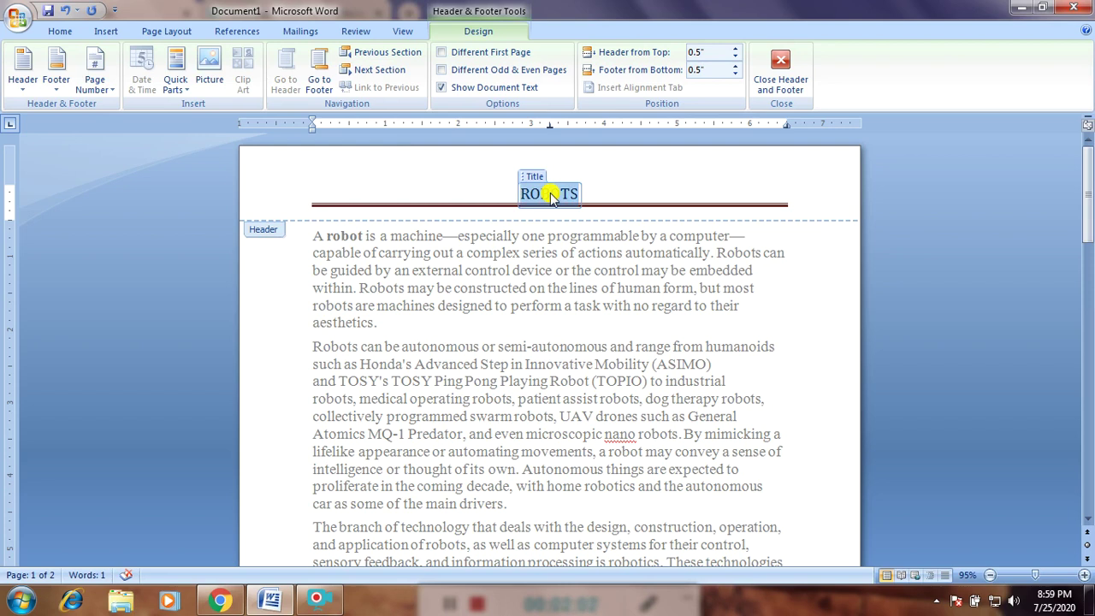
{"action": "left_click", "coordinate": [45, 33]}
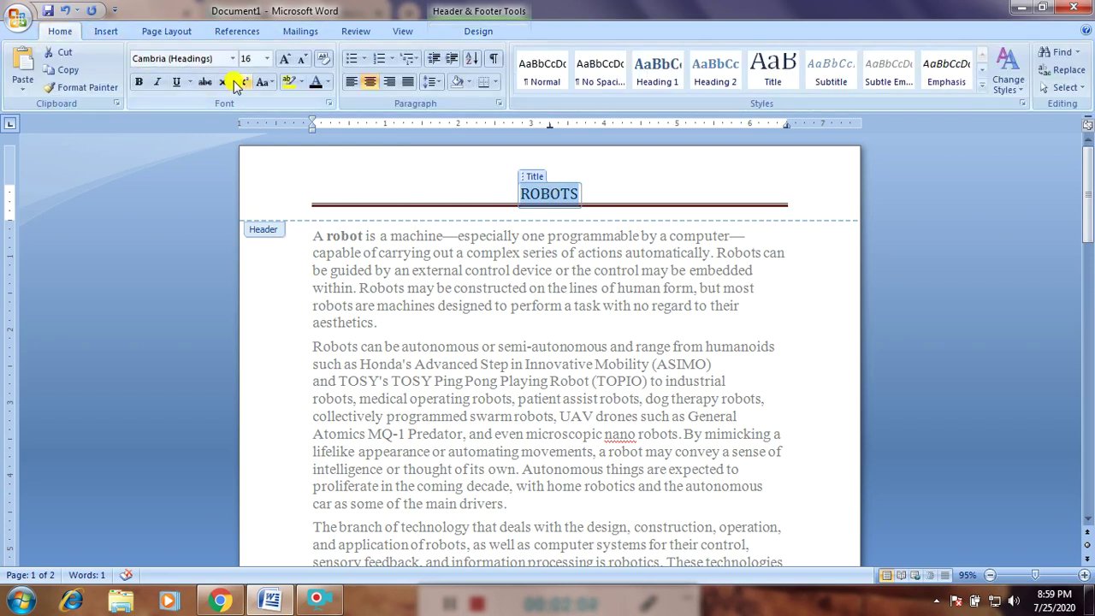
{"action": "left_click", "coordinate": [266, 59]}
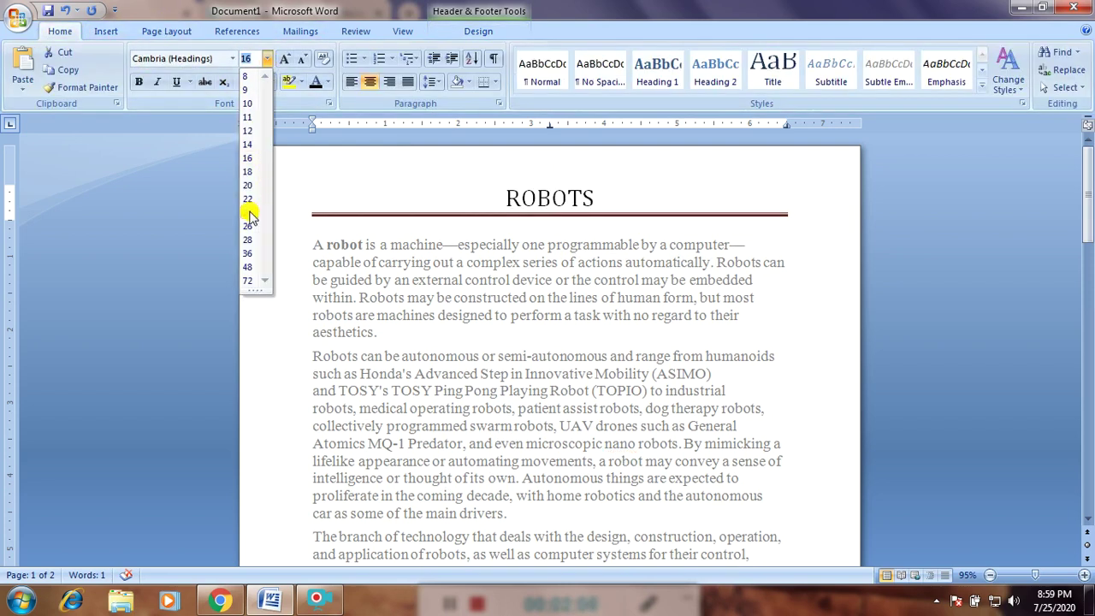
{"action": "left_click", "coordinate": [249, 213]}
{"action": "left_click", "coordinate": [138, 81]}
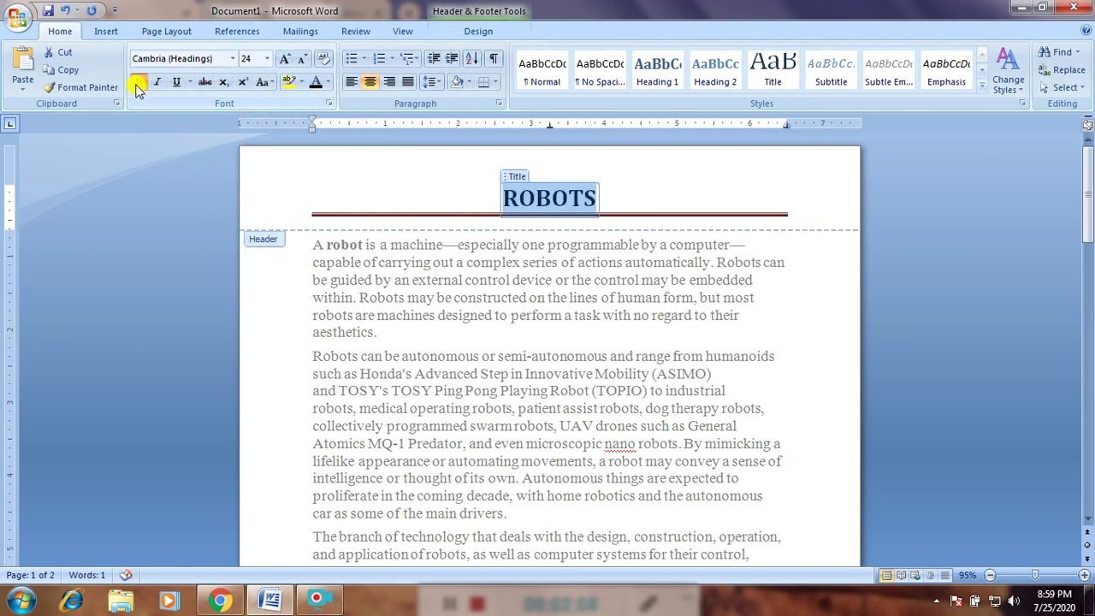
{"action": "left_click", "coordinate": [233, 58]}
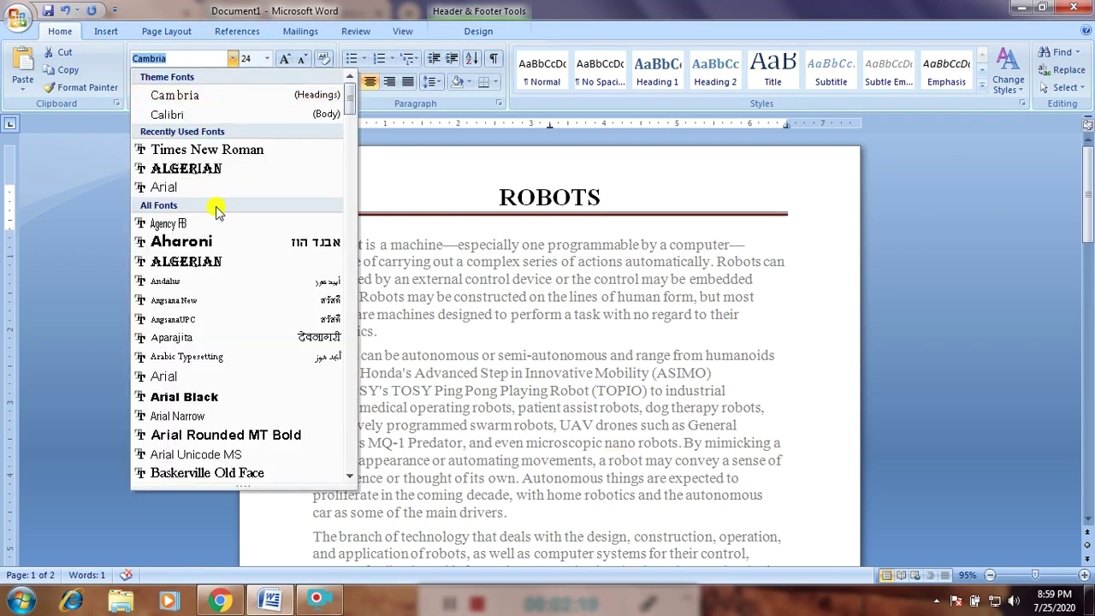
{"action": "left_click", "coordinate": [196, 377]}
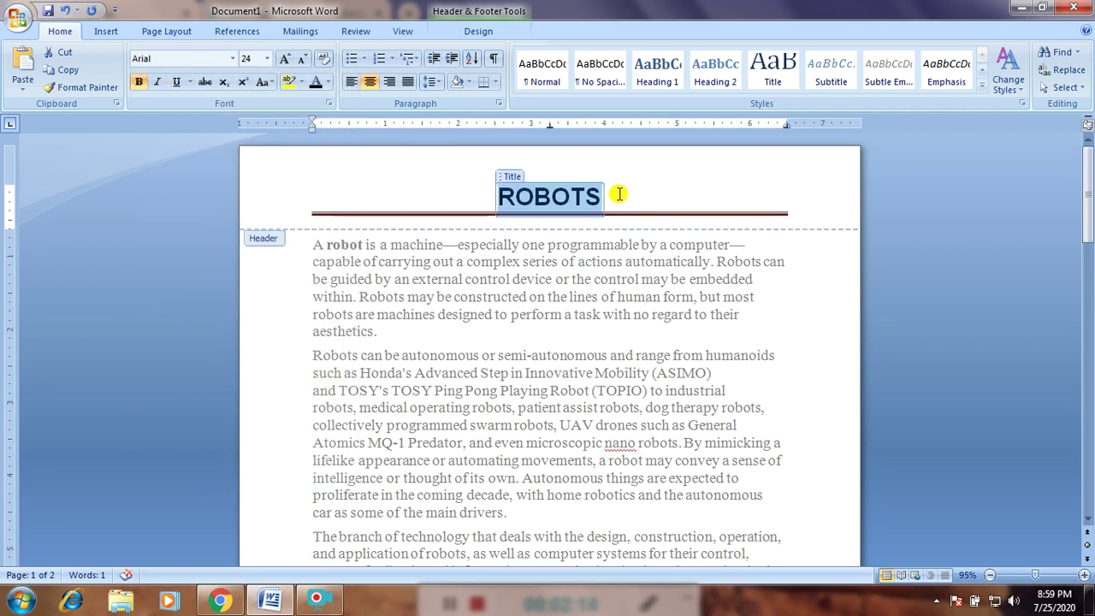
{"action": "left_click", "coordinate": [481, 29]}
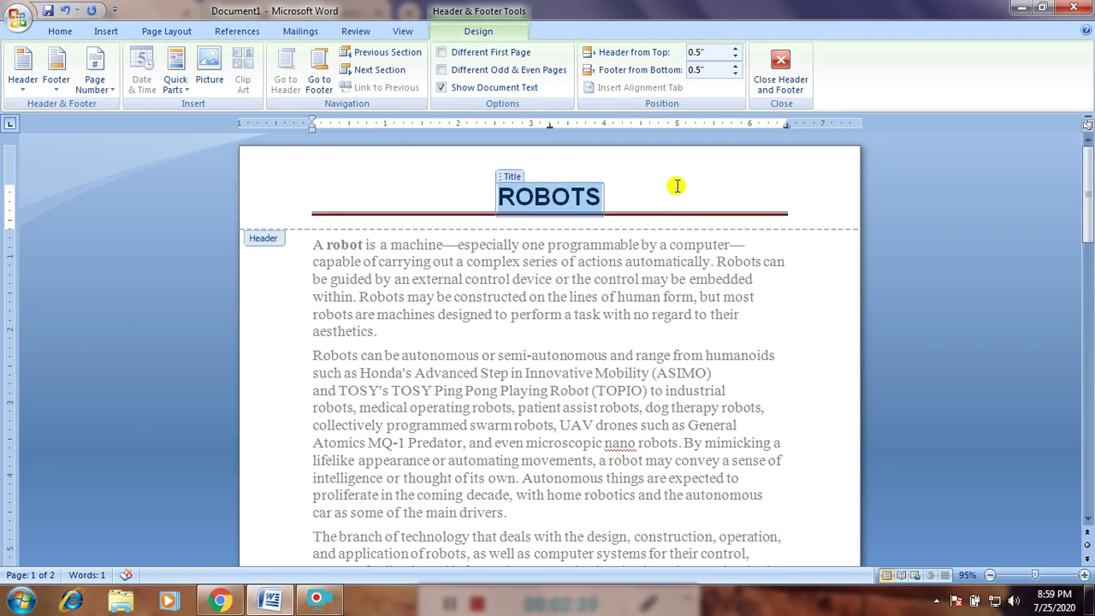
{"action": "left_click_drag", "start_coordinate": [1087, 198], "coordinate": [1091, 399]}
{"action": "scroll", "coordinate": [1090, 374], "scroll_direction": "down", "scroll_amount": 1}
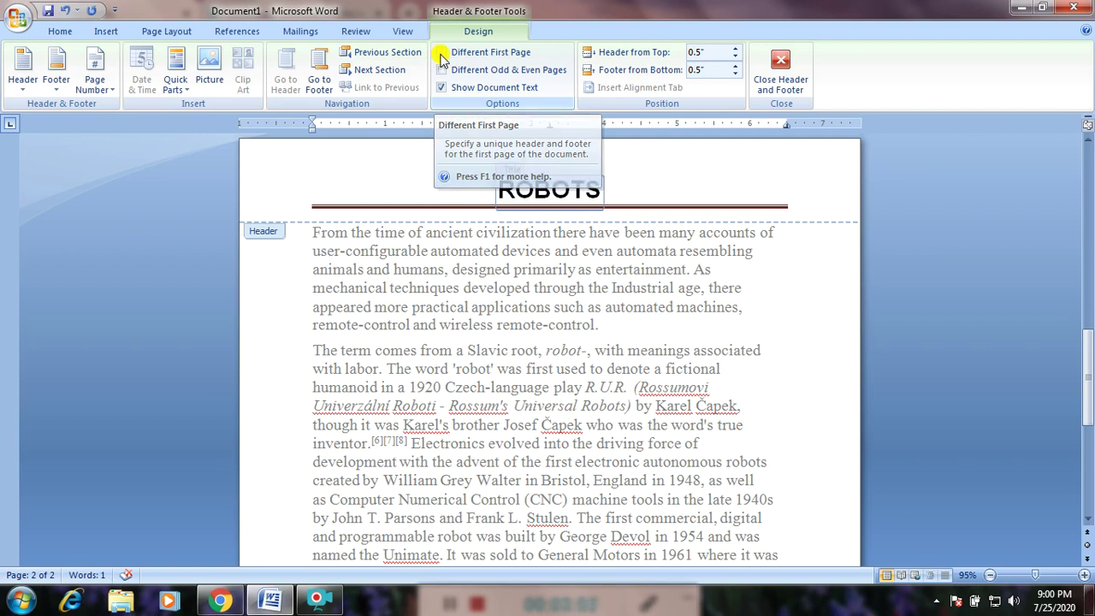
{"action": "left_click", "coordinate": [442, 54]}
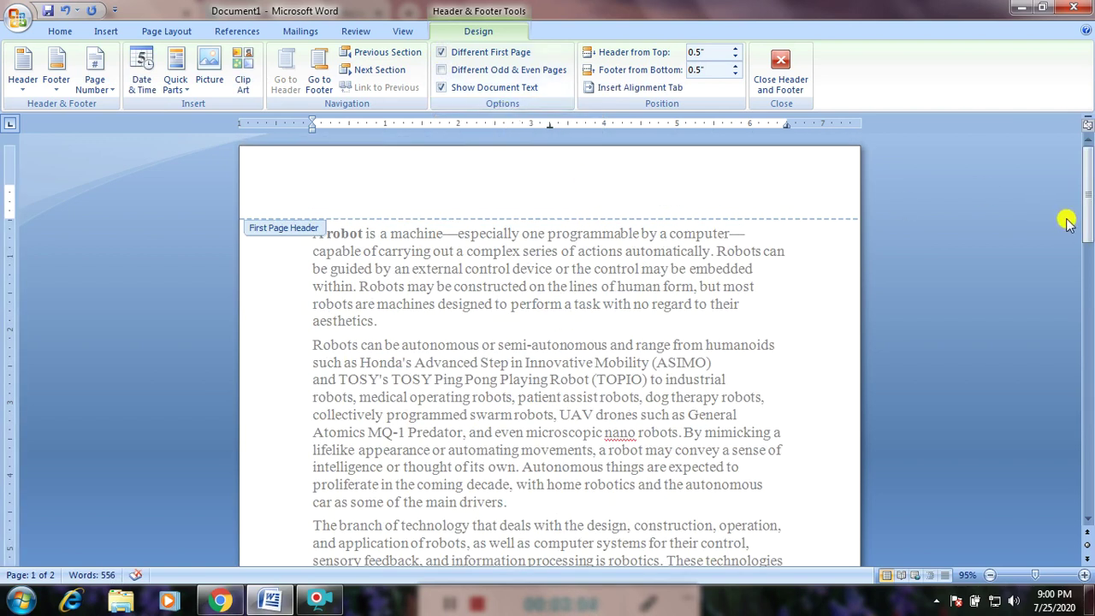
{"action": "left_click_drag", "start_coordinate": [1091, 186], "coordinate": [1090, 368]}
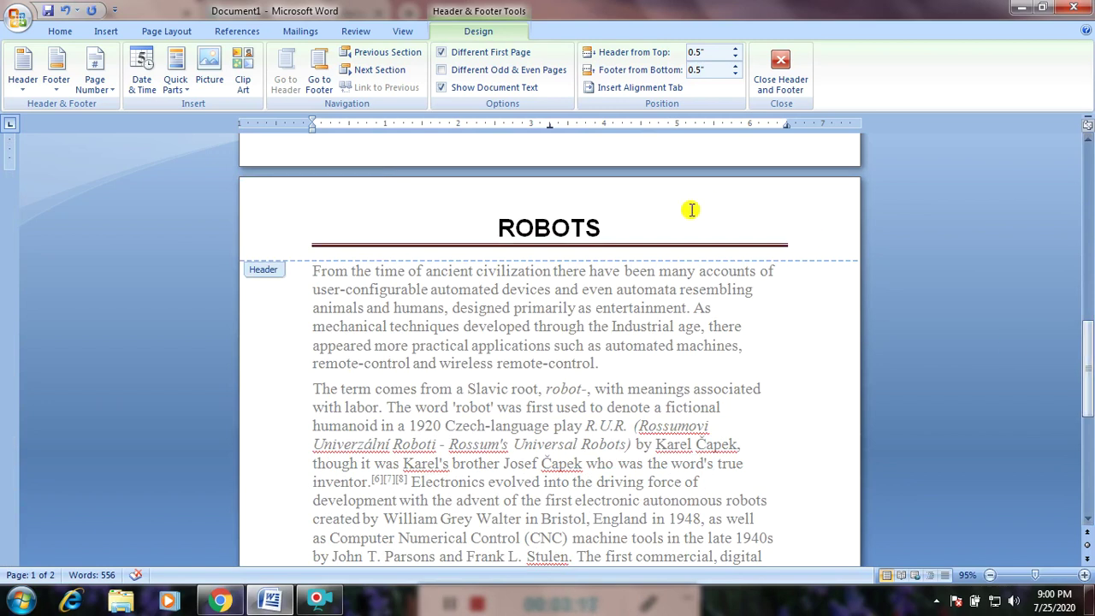
{"action": "left_click_drag", "start_coordinate": [1089, 366], "coordinate": [1089, 219]}
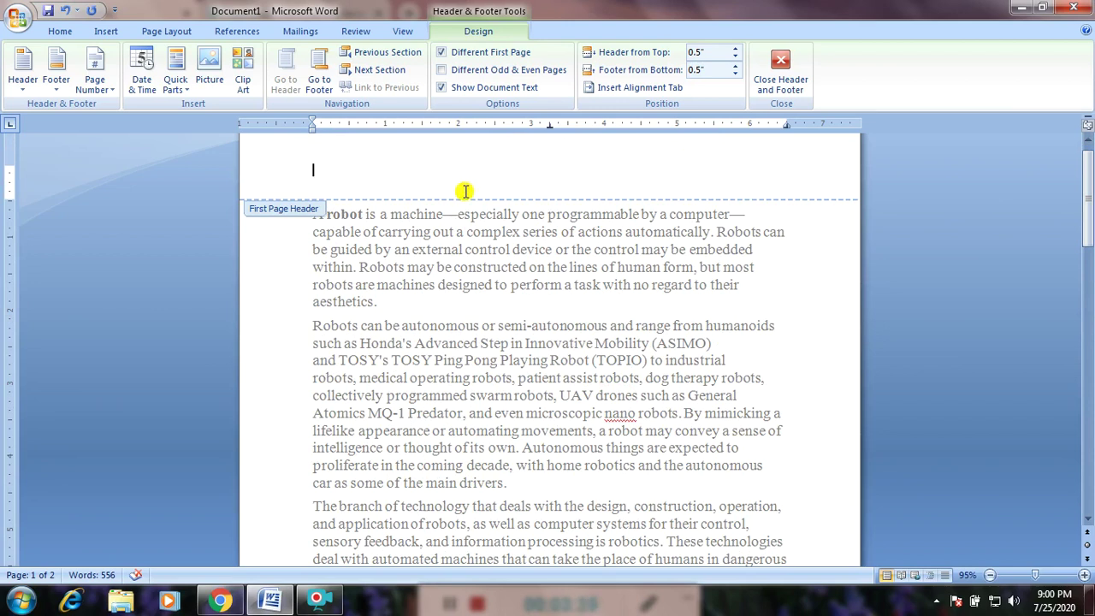
{"action": "left_click", "coordinate": [442, 53]}
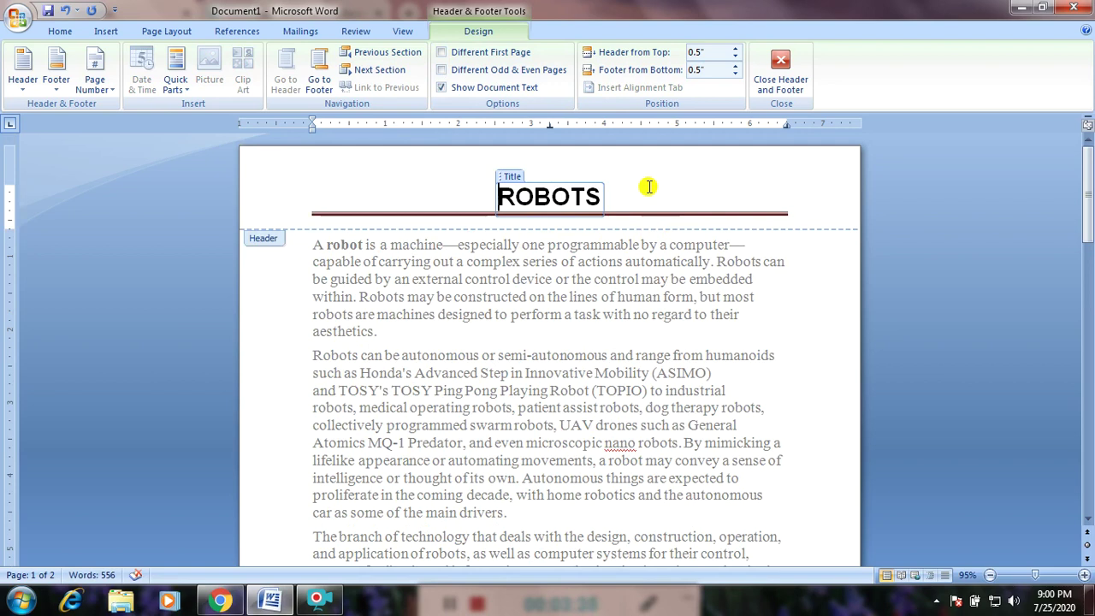
Check that page 2 also shows the ROBOTS header, then close header editing
{"action": "mouse_move", "coordinate": [1087, 221]}
{"action": "left_mouse_down"}
{"action": "mouse_move", "coordinate": [1089, 484]}
{"action": "mouse_move", "coordinate": [1088, 214]}
{"action": "left_mouse_up"}
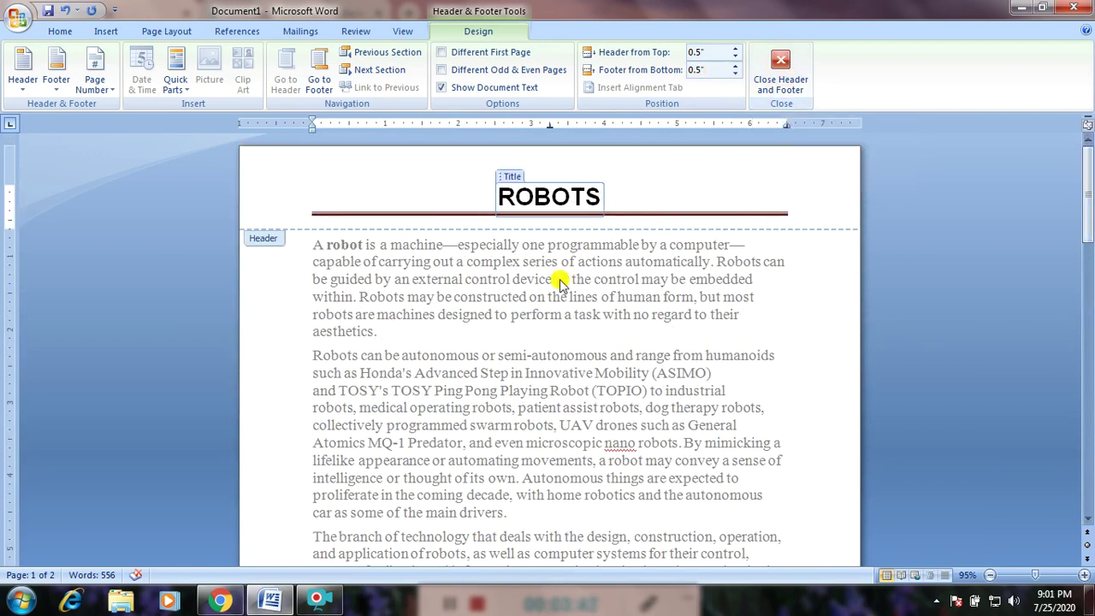
{"action": "double_click", "coordinate": [538, 374]}
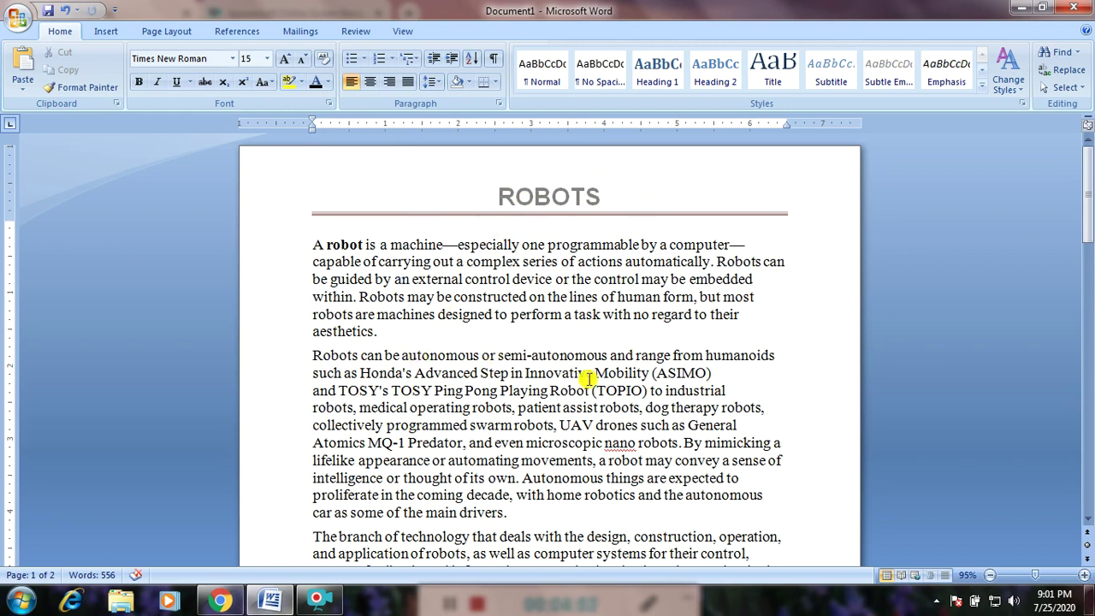
Insert the built-in Alphabet footer design with page numbers
{"action": "left_click_drag", "start_coordinate": [1087, 197], "coordinate": [1088, 171]}
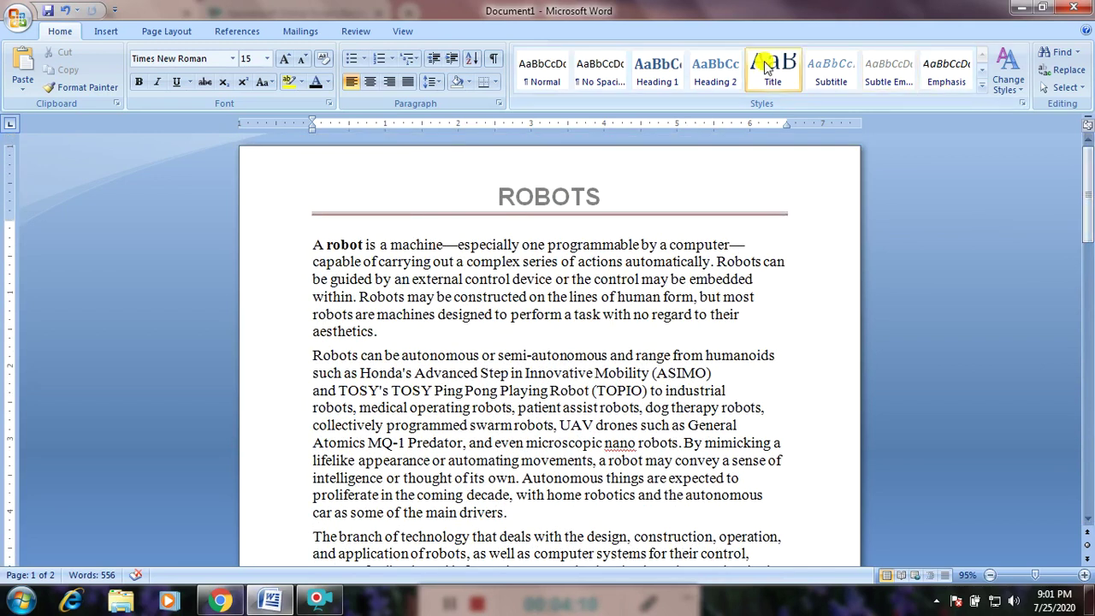
{"action": "left_click", "coordinate": [105, 29]}
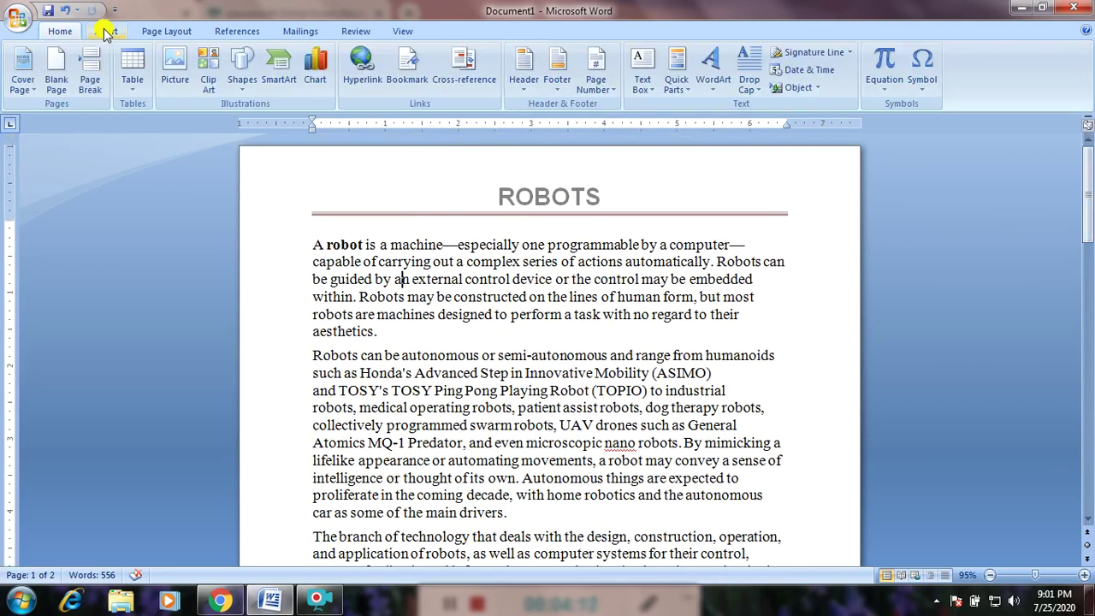
{"action": "left_click", "coordinate": [557, 68]}
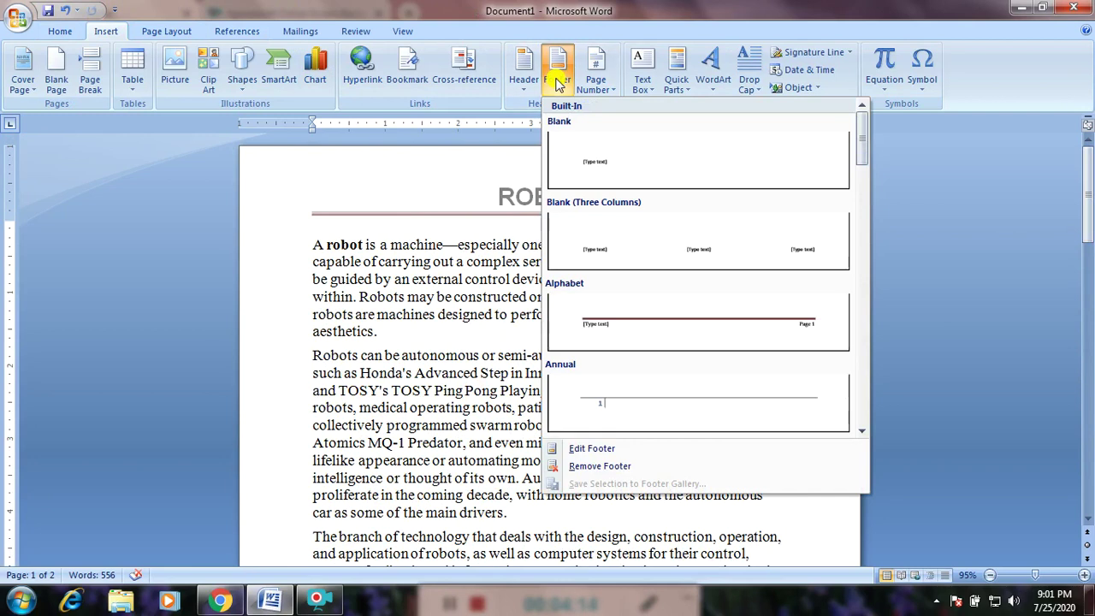
{"action": "left_click", "coordinate": [642, 320]}
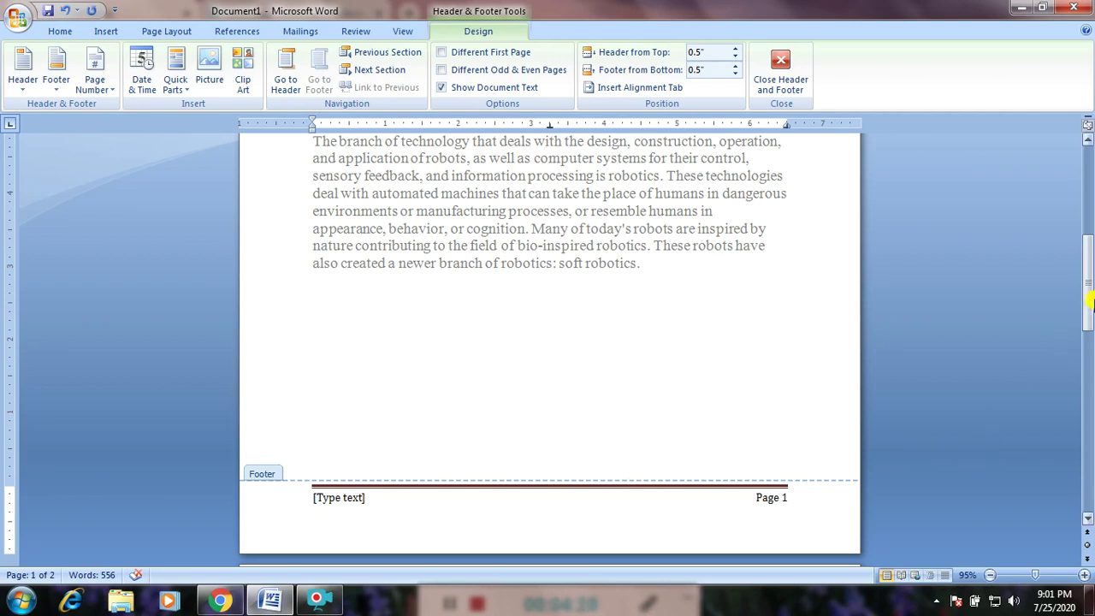
Replace the footer placeholder text with ARTICLES ON ROBOT
{"action": "left_click_drag", "start_coordinate": [1090, 291], "coordinate": [1090, 476]}
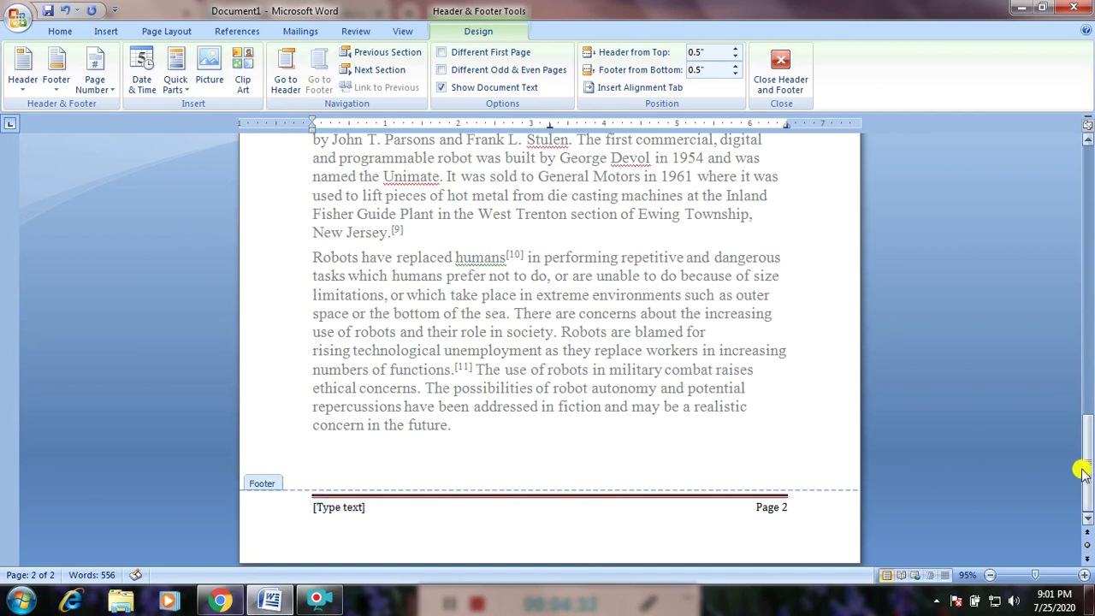
{"action": "left_click_drag", "start_coordinate": [1085, 464], "coordinate": [1058, 334]}
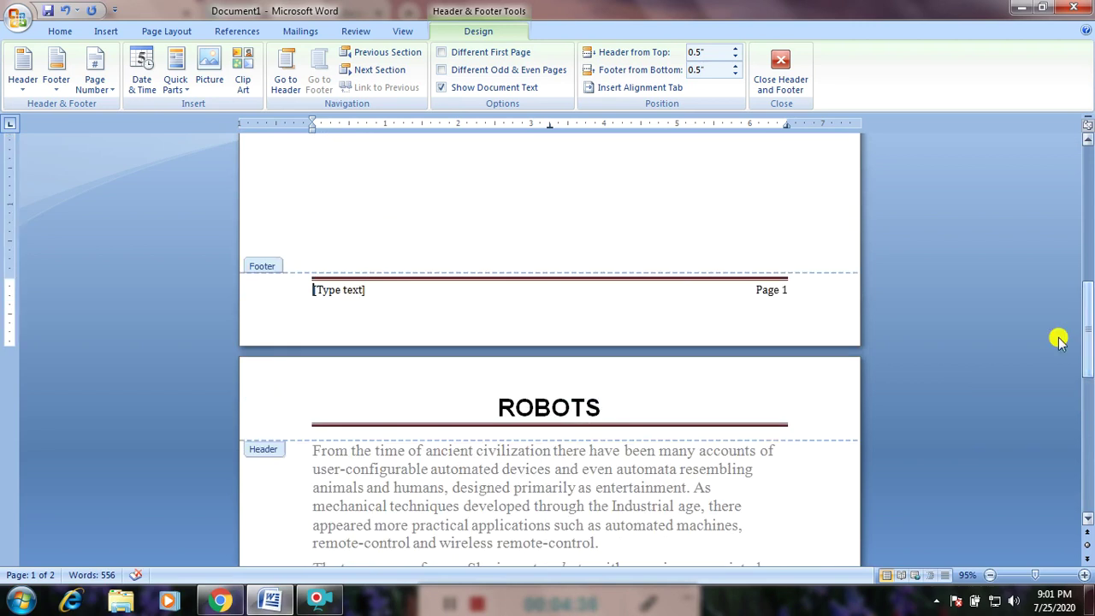
{"action": "left_click", "coordinate": [367, 286]}
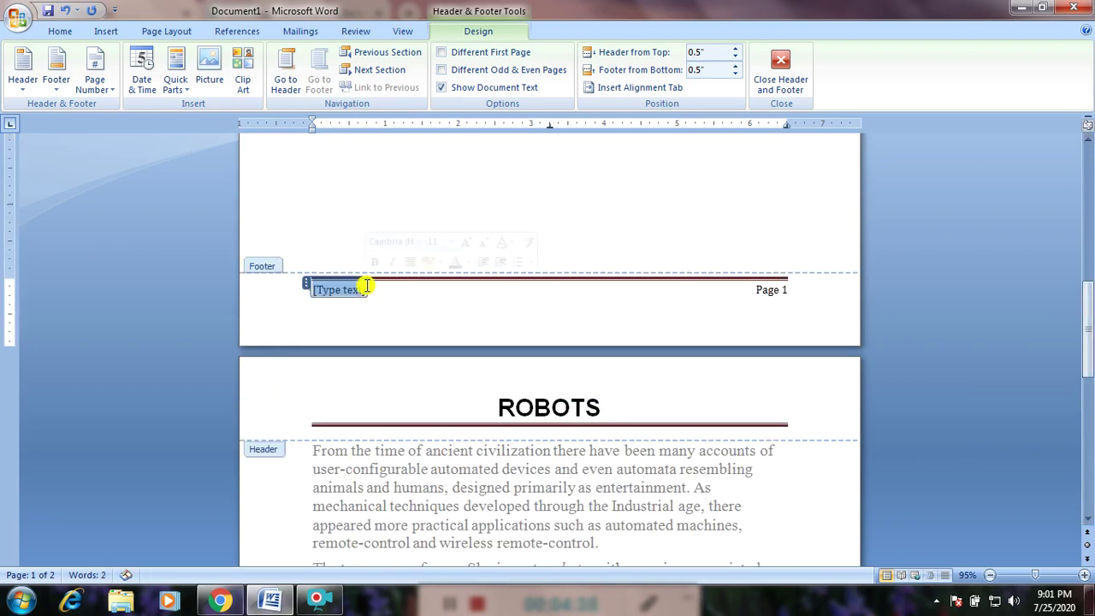
{"action": "type", "text": "ARTI"}
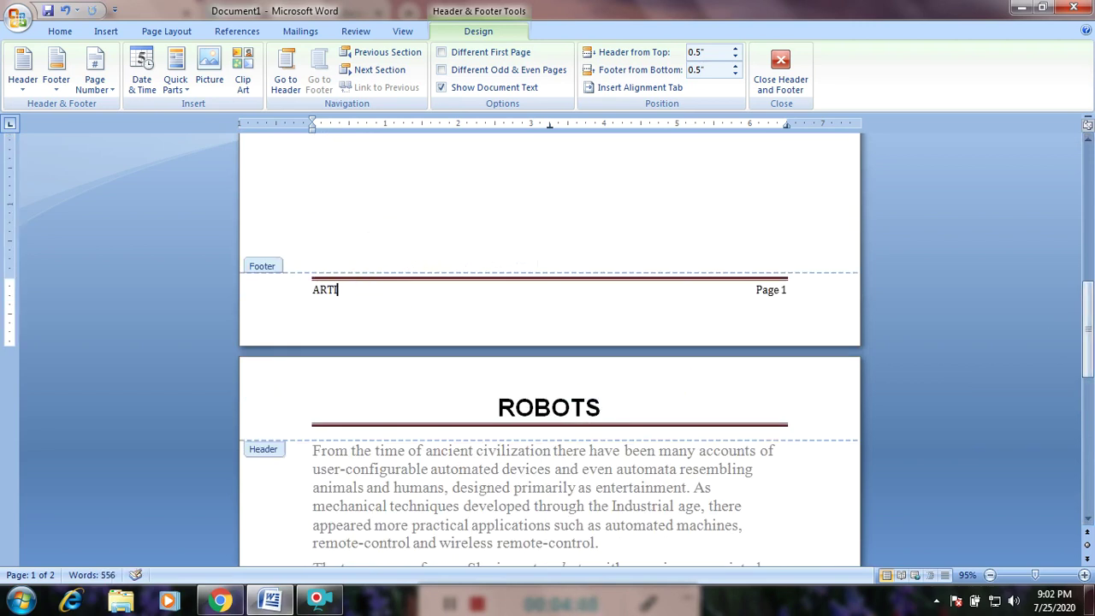
{"action": "type", "text": "CLES ON ROBOT"}
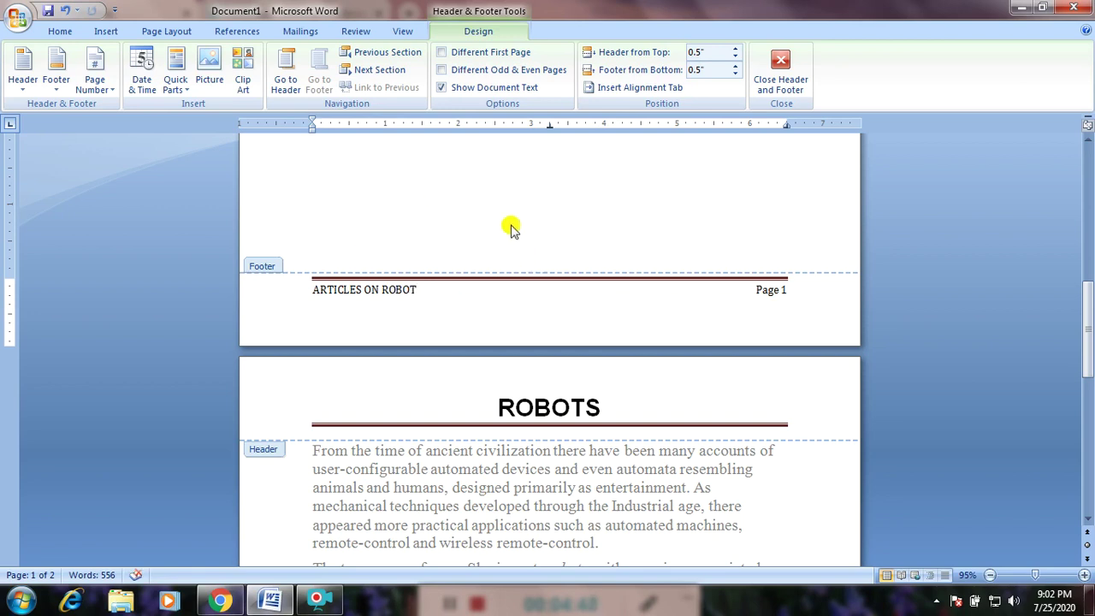
Close footer editing and scroll through both pages to check the ARTICLES ON ROBOT footer
{"action": "double_click", "coordinate": [502, 198]}
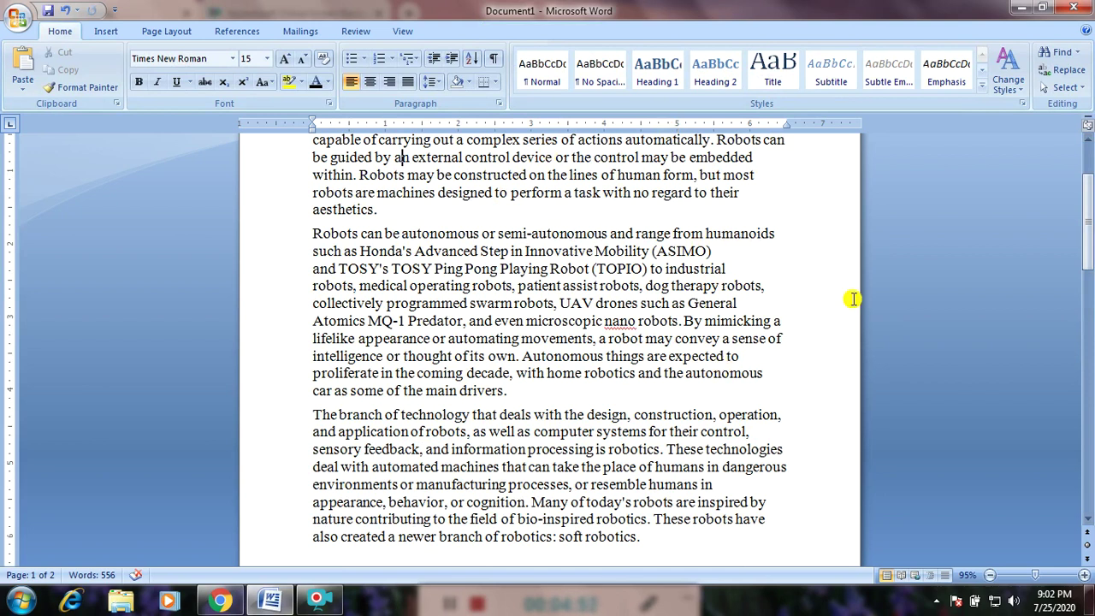
{"action": "left_click_drag", "start_coordinate": [1083, 232], "coordinate": [1087, 291]}
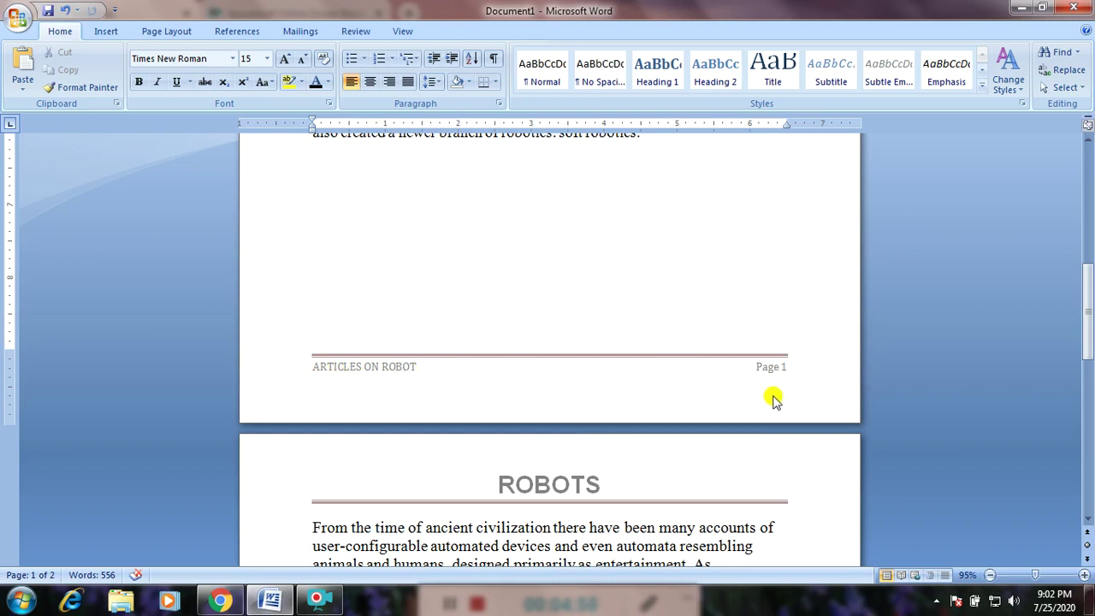
{"action": "left_click", "coordinate": [1080, 359]}
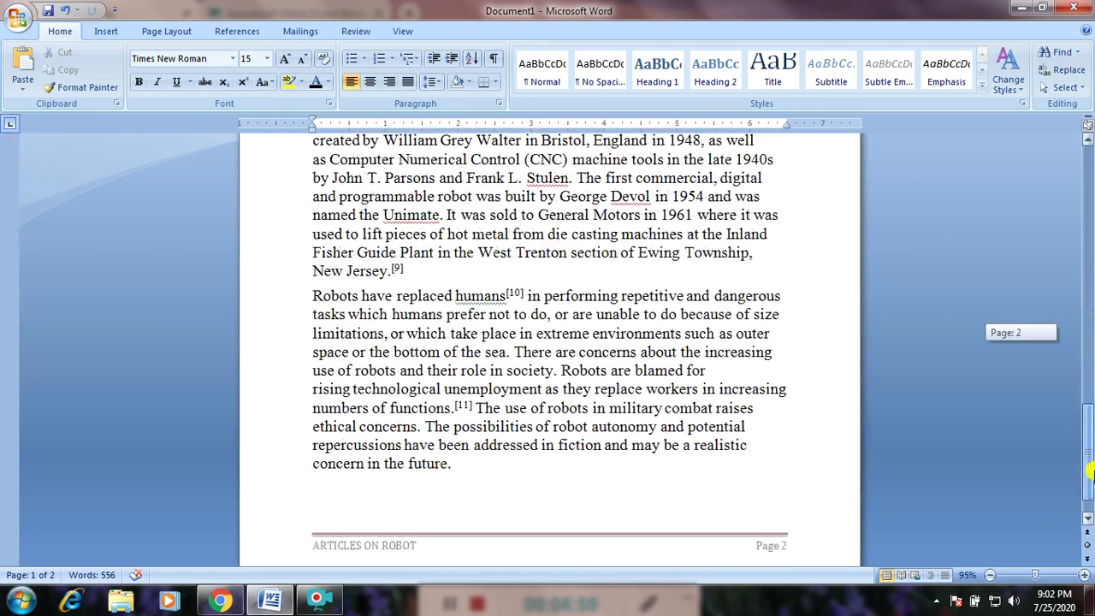
{"action": "left_click", "coordinate": [386, 511]}
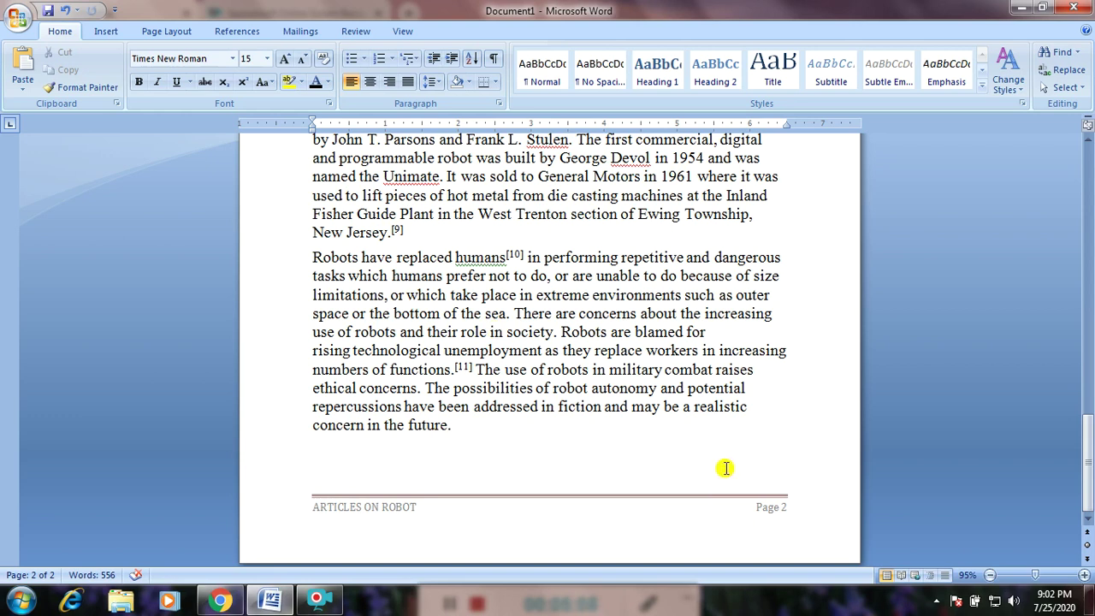
{"action": "left_click_drag", "start_coordinate": [1089, 447], "coordinate": [1092, 343]}
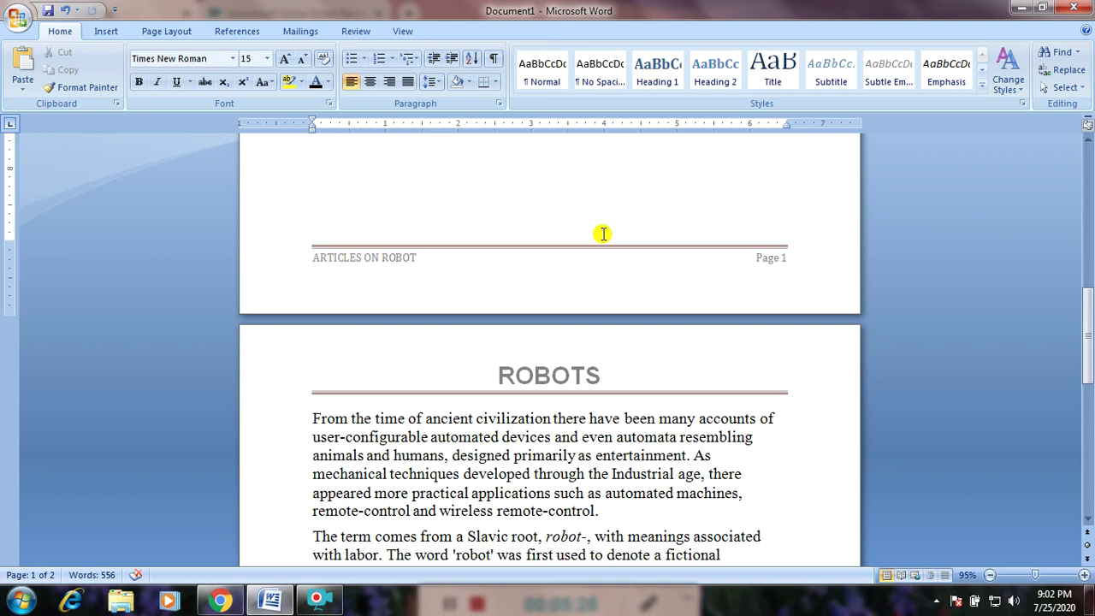
{"action": "left_click_drag", "start_coordinate": [1089, 344], "coordinate": [1090, 196]}
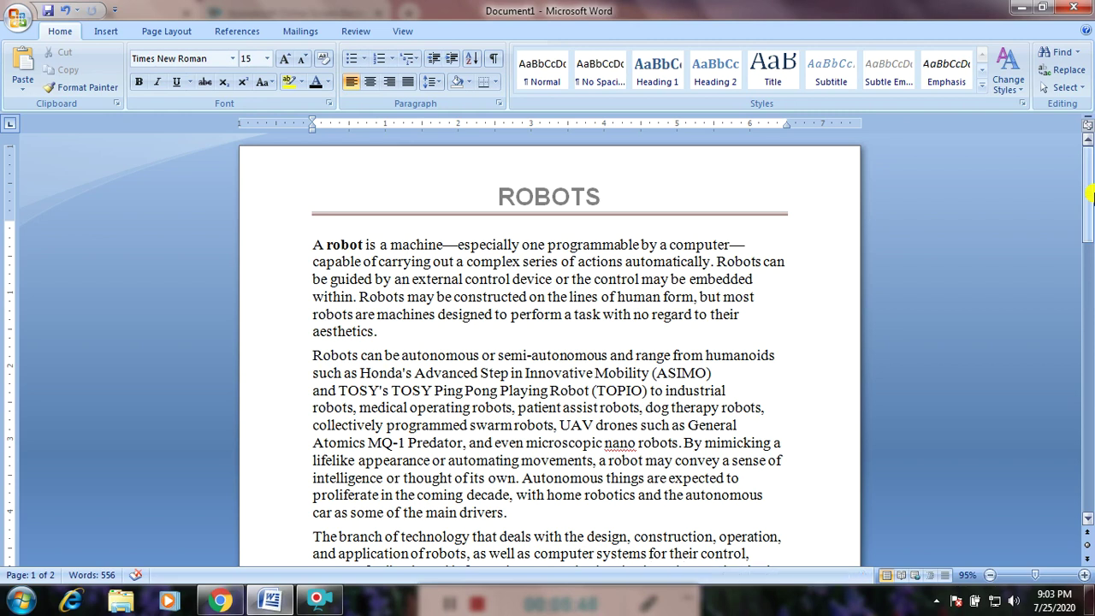
{"action": "left_click_drag", "start_coordinate": [1090, 195], "coordinate": [1087, 276]}
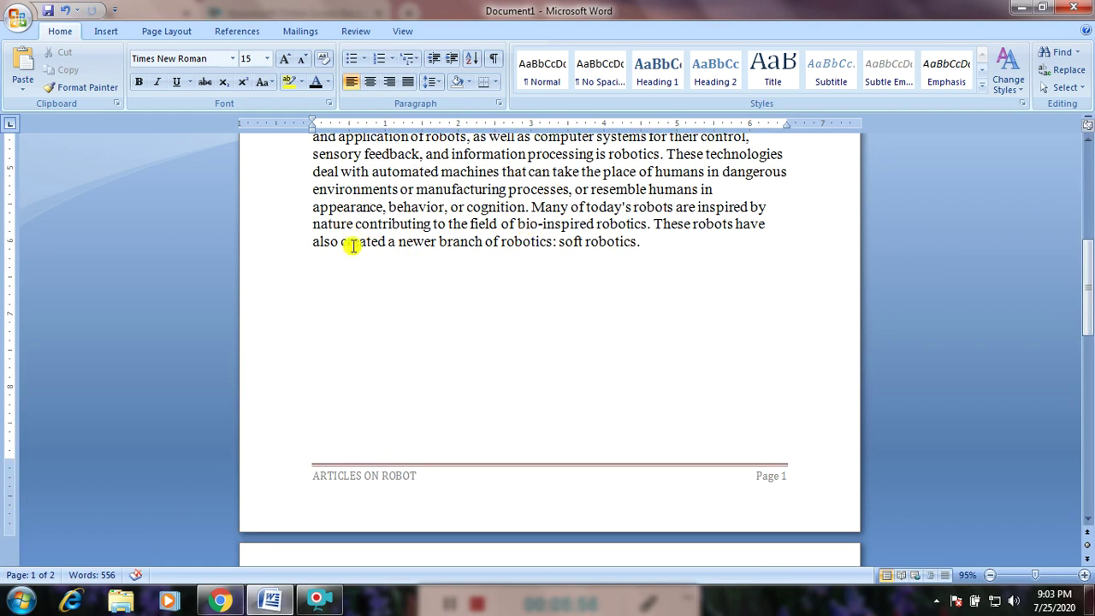
{"action": "left_click", "coordinate": [343, 292]}
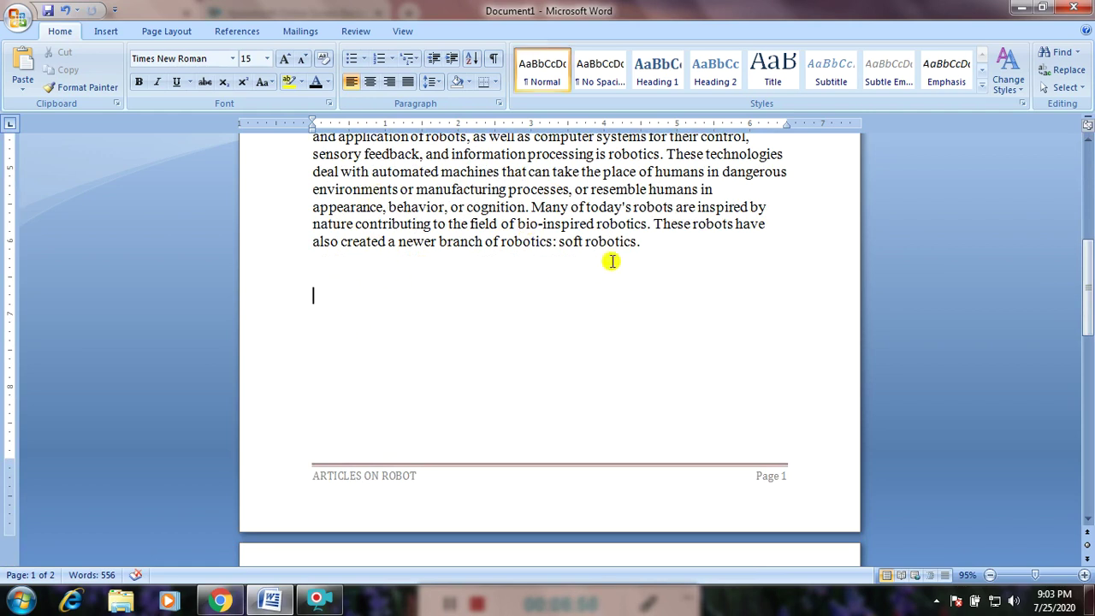
{"action": "left_click_drag", "start_coordinate": [1091, 272], "coordinate": [1091, 458]}
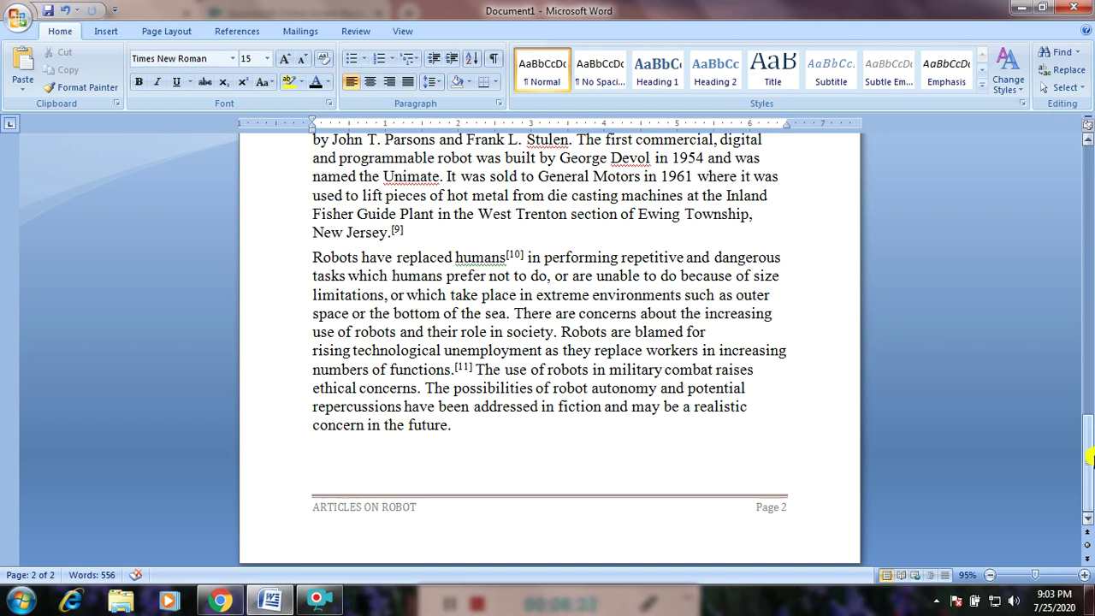
{"action": "left_click_drag", "start_coordinate": [1089, 459], "coordinate": [1081, 180]}
{"action": "left_click", "coordinate": [631, 263]}
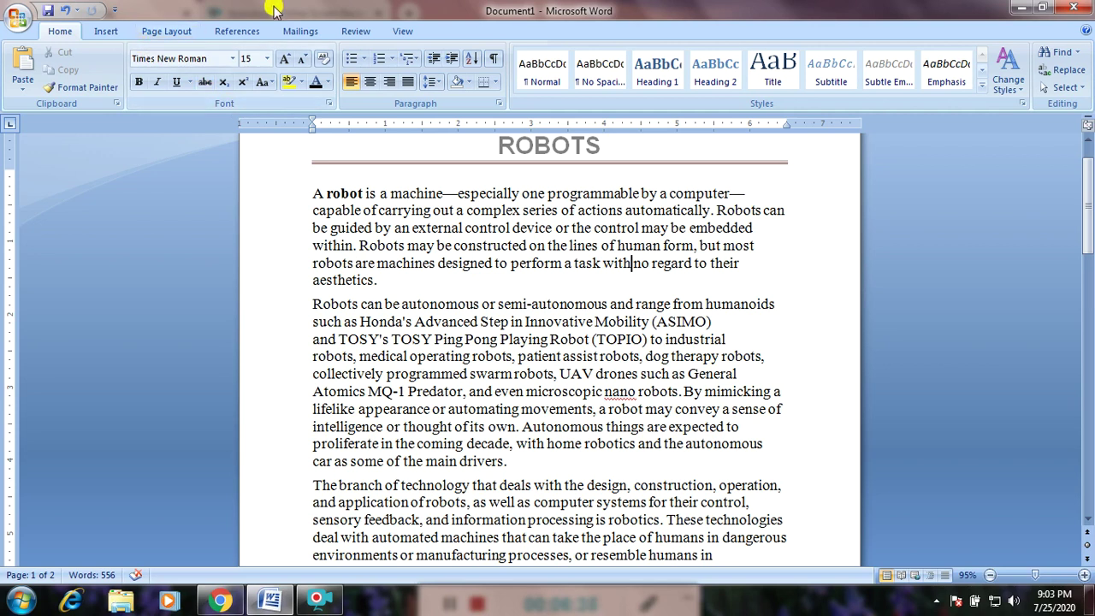
Insert a footnote on page 1 reading 'Articles on robot'
{"action": "left_click", "coordinate": [244, 32]}
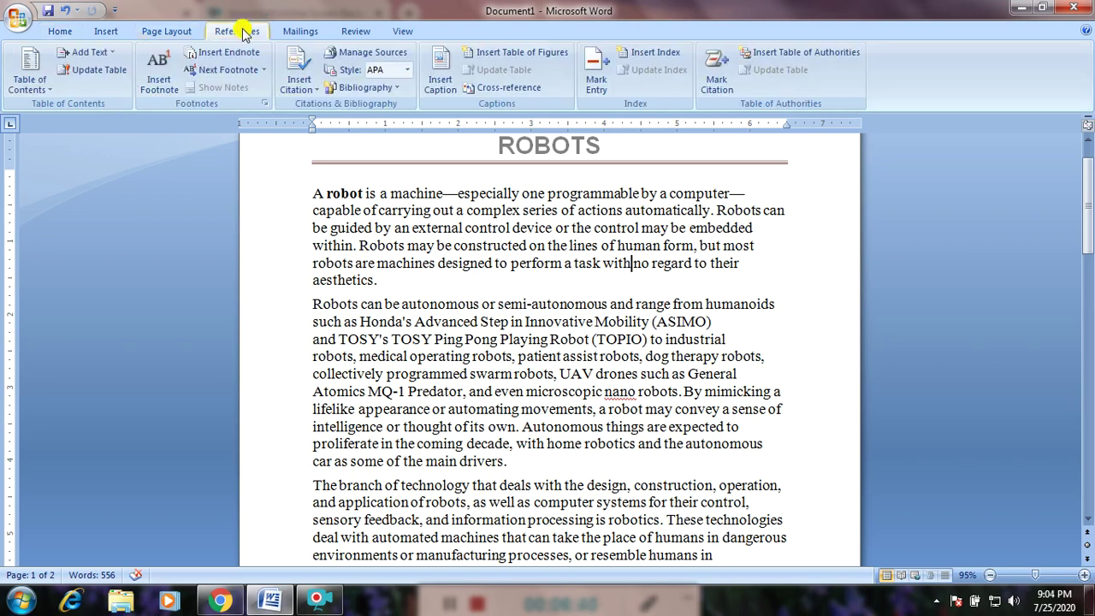
{"action": "left_click", "coordinate": [162, 85]}
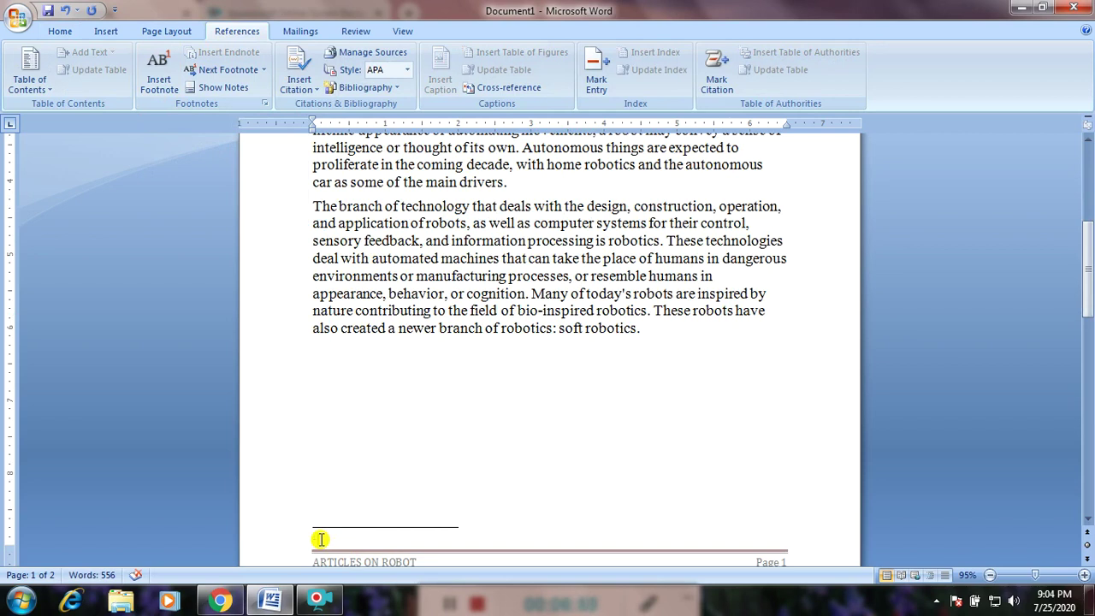
{"action": "left_click_drag", "start_coordinate": [1090, 266], "coordinate": [1089, 300]}
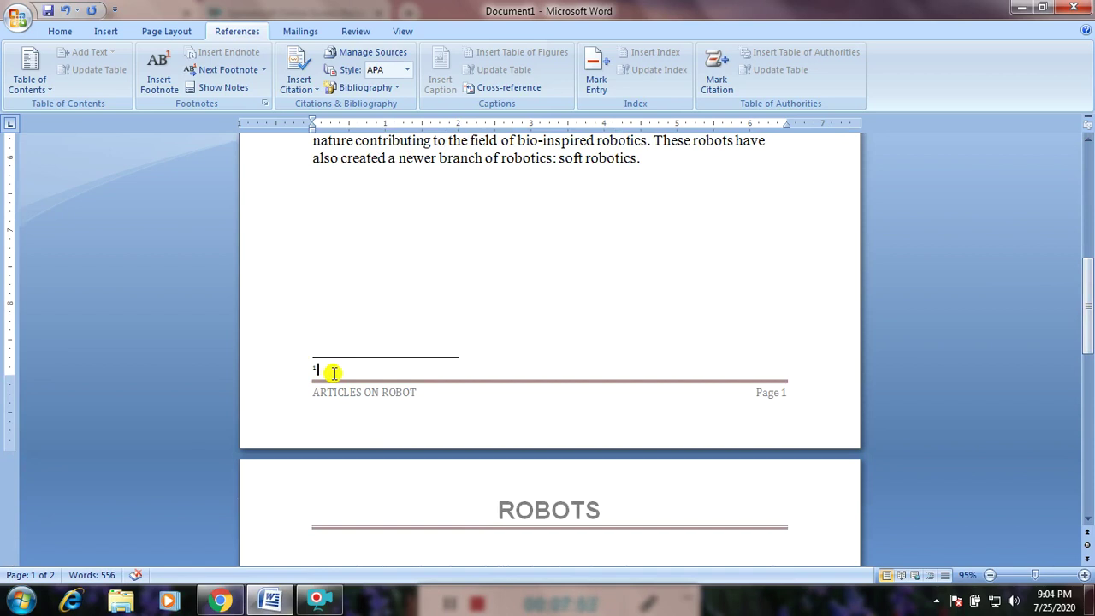
{"action": "type", "text": "a"}
{"action": "key", "text": "BackSpace"}
{"action": "type", "text": "Articles on robot"}
{"action": "left_click", "coordinate": [493, 325]}
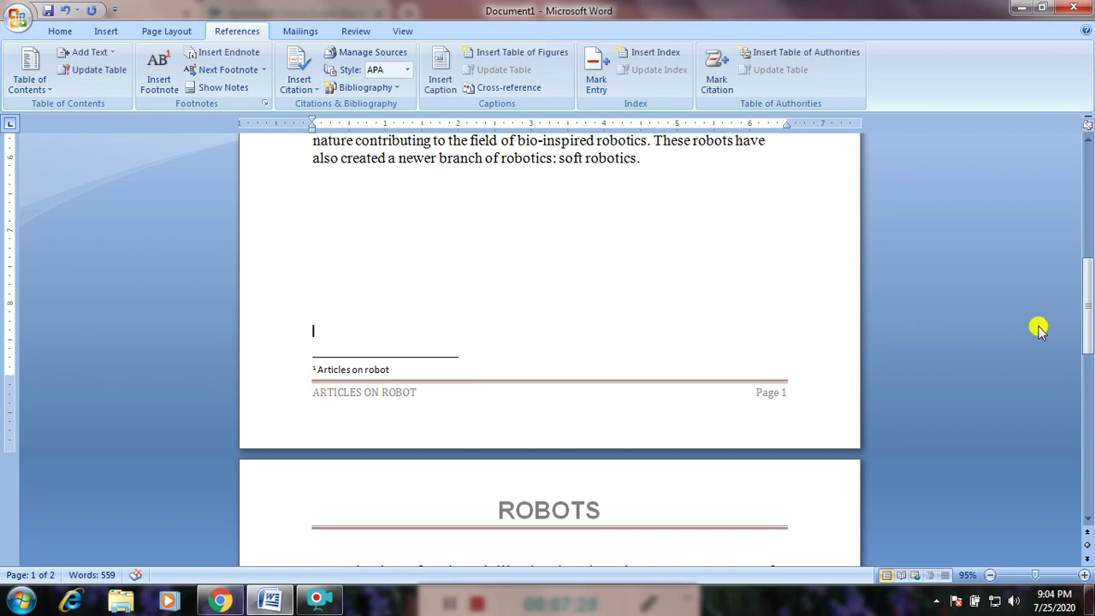
{"action": "mouse_move", "coordinate": [1089, 323]}
{"action": "left_mouse_down"}
{"action": "mouse_move", "coordinate": [1089, 364]}
{"action": "mouse_move", "coordinate": [1083, 296]}
{"action": "mouse_move", "coordinate": [1089, 479]}
{"action": "mouse_move", "coordinate": [1089, 330]}
{"action": "left_mouse_up"}
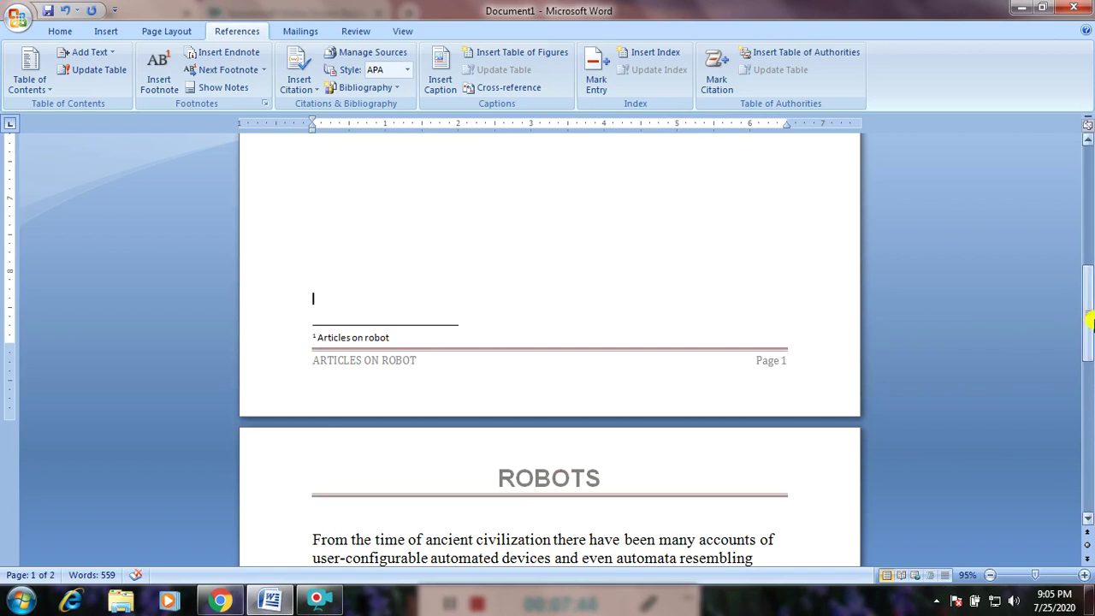
Insert an empty endnote, numbered i, at the end of page 2
{"action": "left_click_drag", "start_coordinate": [1090, 323], "coordinate": [1089, 417]}
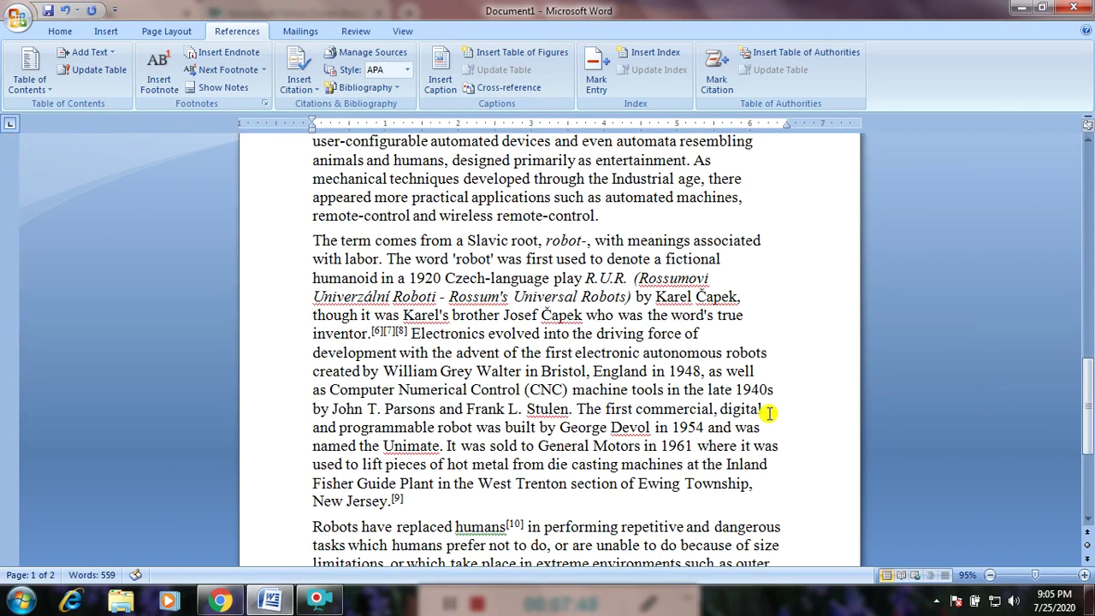
{"action": "left_click", "coordinate": [210, 58]}
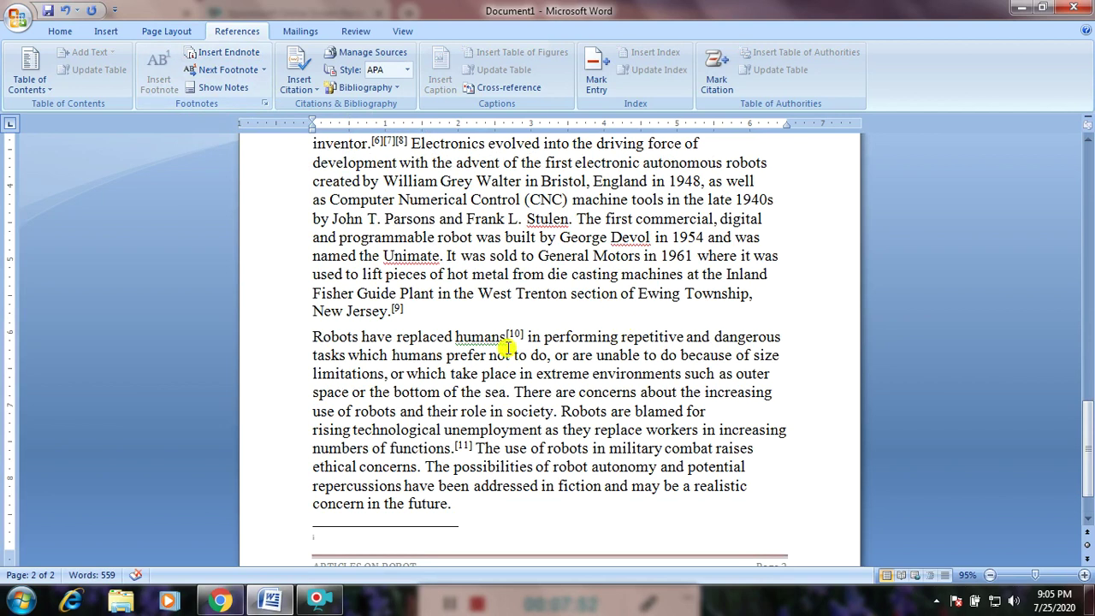
{"action": "left_click_drag", "start_coordinate": [1089, 469], "coordinate": [1091, 424]}
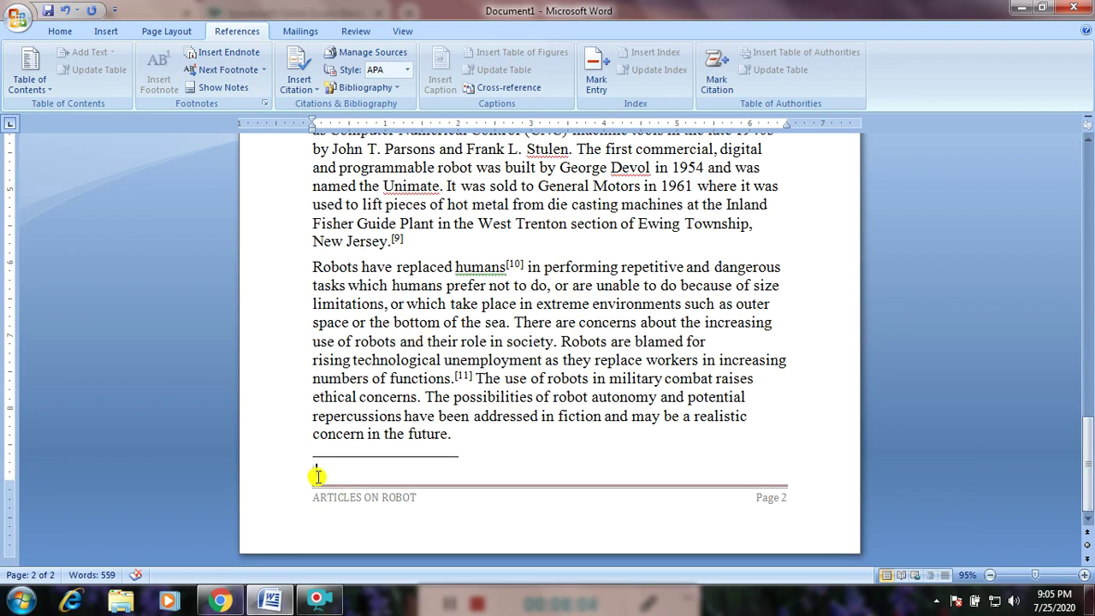
Copy the Wikipedia Robot article's URL from Chrome and return to the Word endnote
{"action": "left_click", "coordinate": [220, 601]}
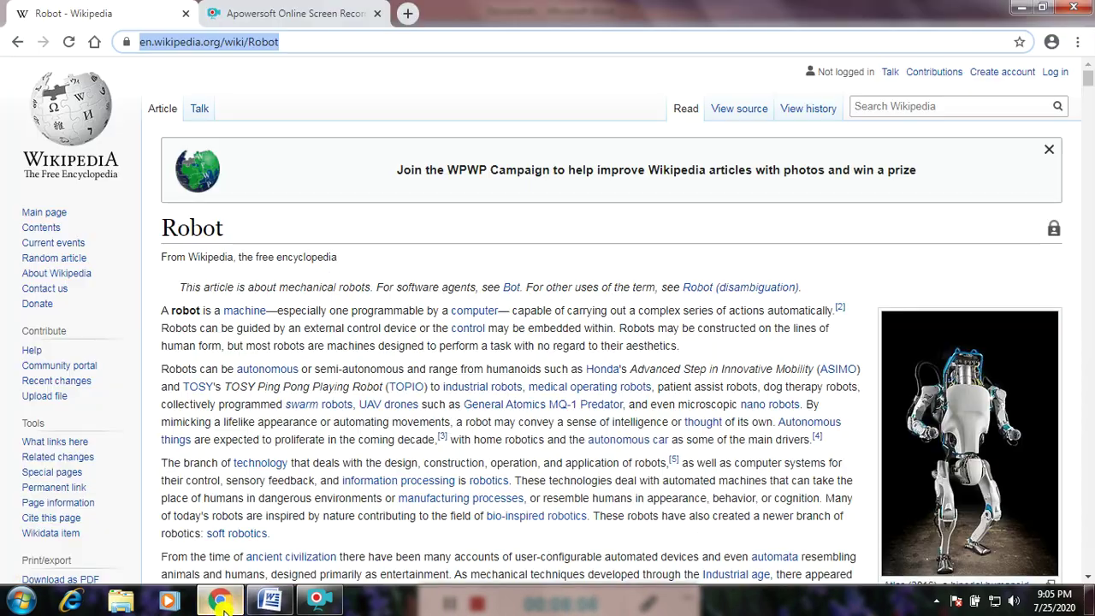
{"action": "left_click", "coordinate": [285, 45]}
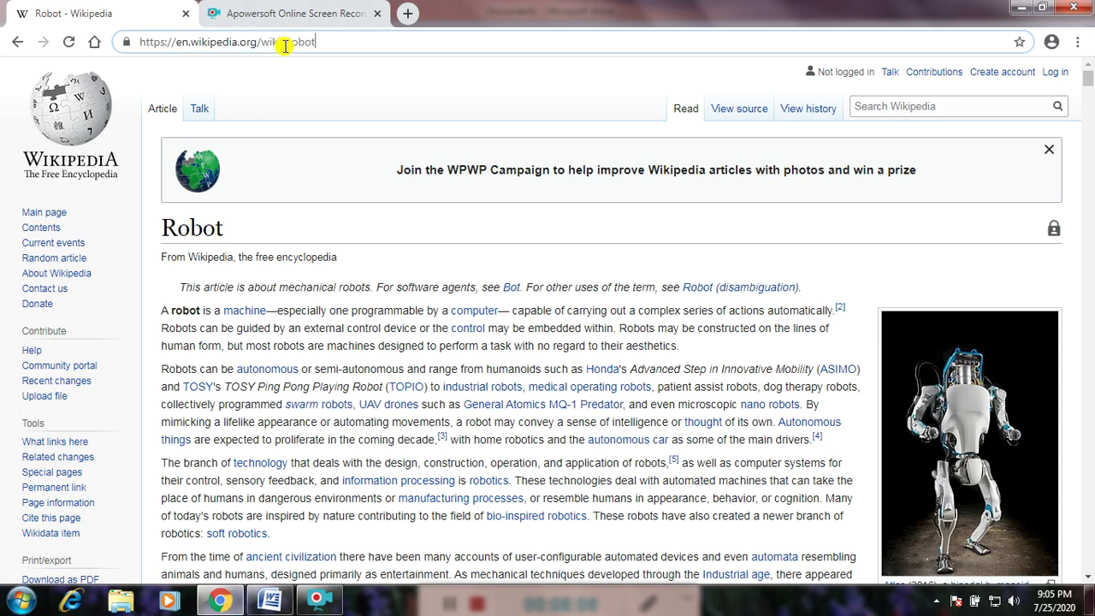
{"action": "left_click", "coordinate": [317, 42]}
{"action": "left_click_drag", "start_coordinate": [333, 41], "coordinate": [132, 47]}
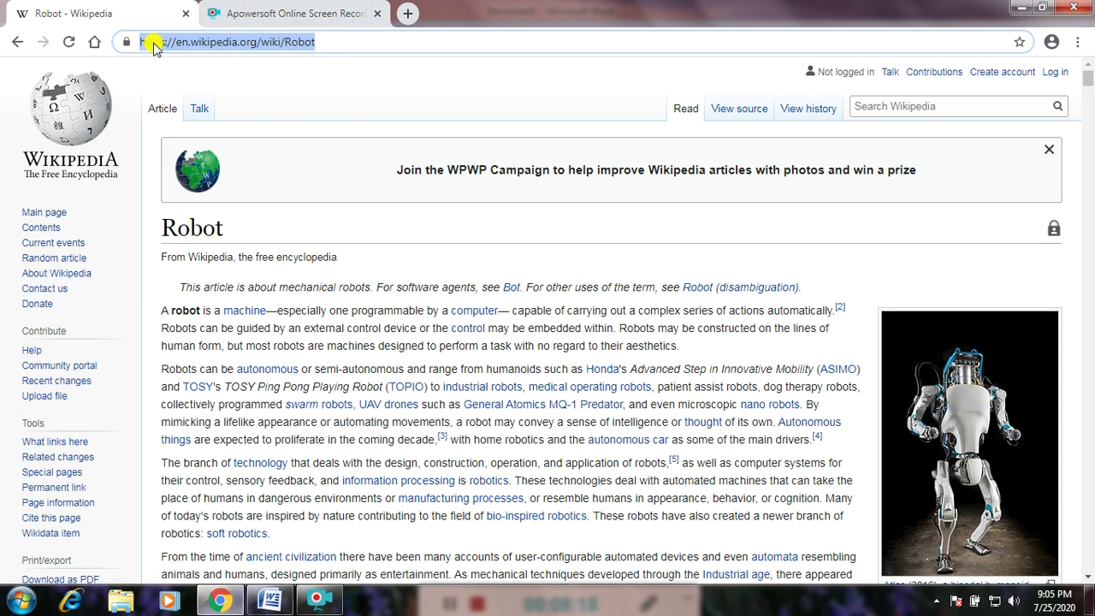
{"action": "right_click", "coordinate": [154, 48]}
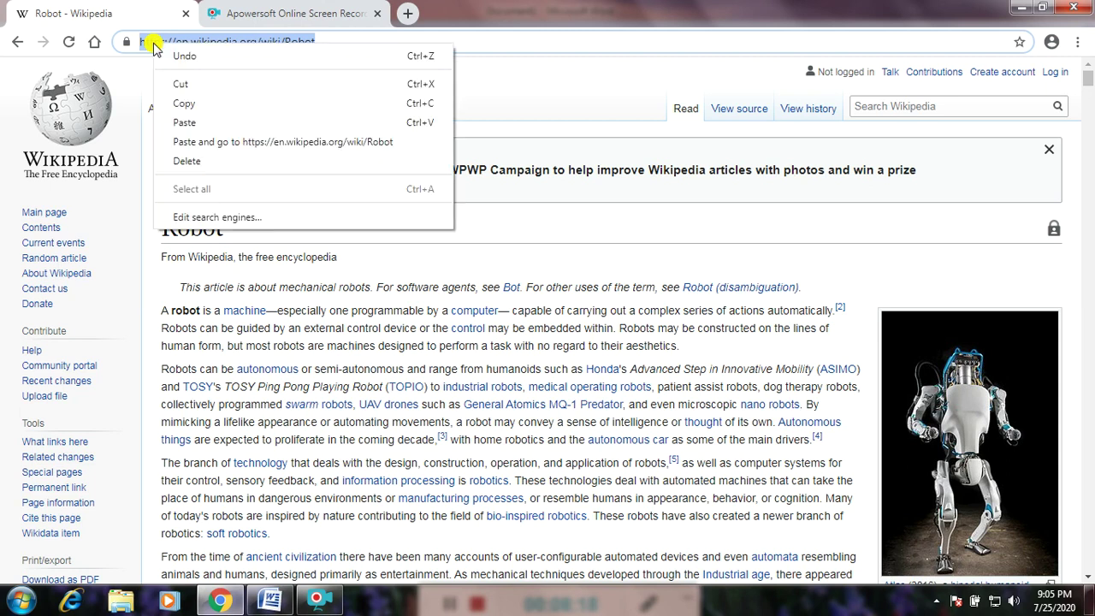
{"action": "left_click", "coordinate": [186, 103]}
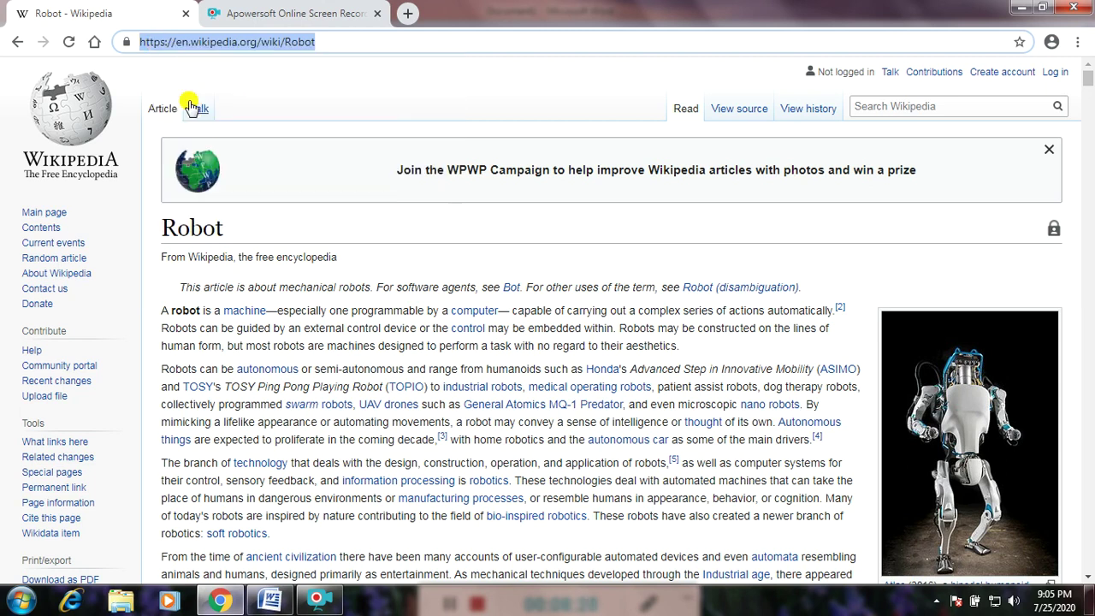
{"action": "left_click", "coordinate": [271, 603]}
{"action": "left_click", "coordinate": [326, 471]}
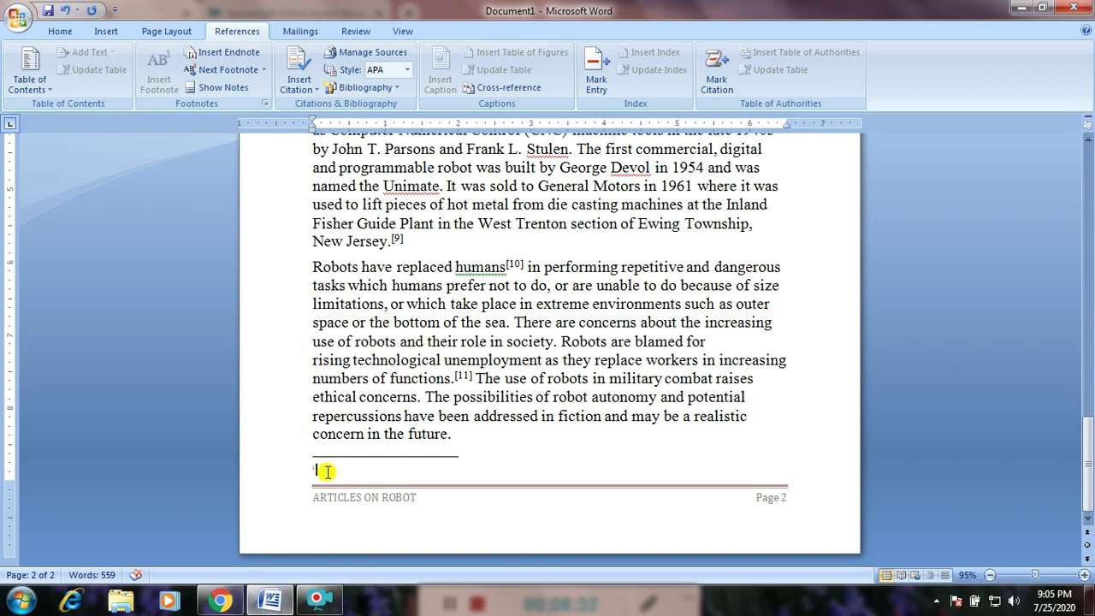
{"action": "key", "text": "ctrl+v"}
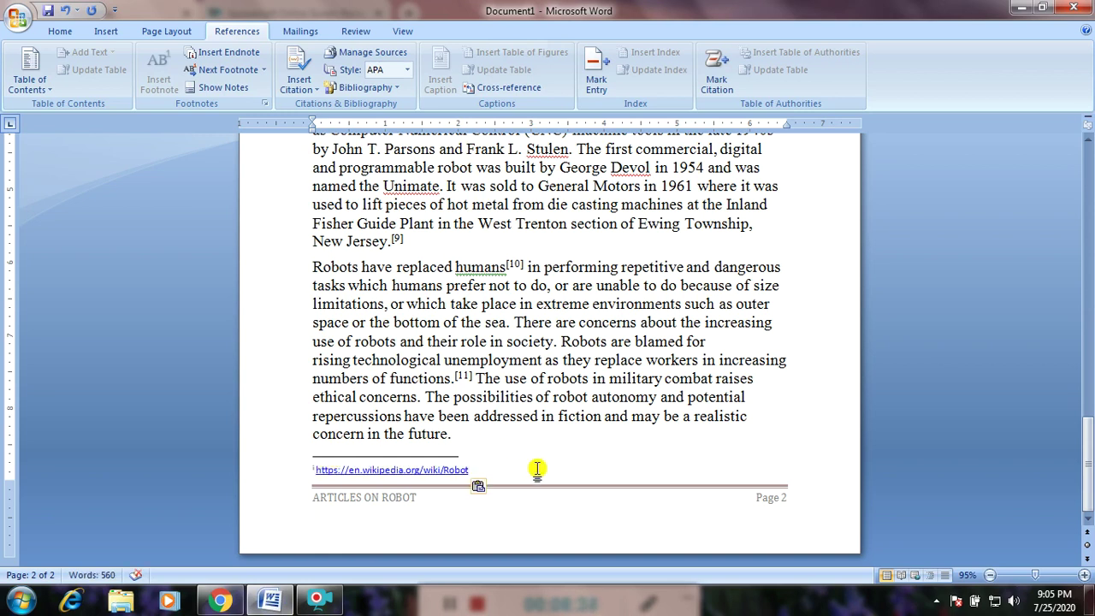
{"action": "left_click", "coordinate": [538, 429]}
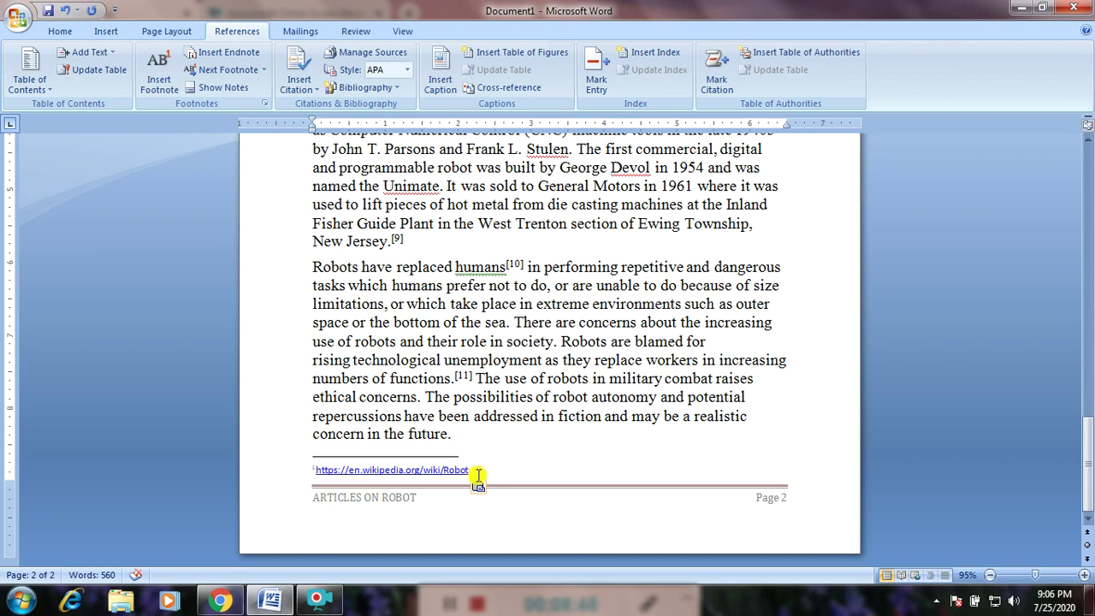
{"action": "left_click_drag", "start_coordinate": [1088, 434], "coordinate": [1090, 465]}
{"action": "left_click", "coordinate": [315, 604]}
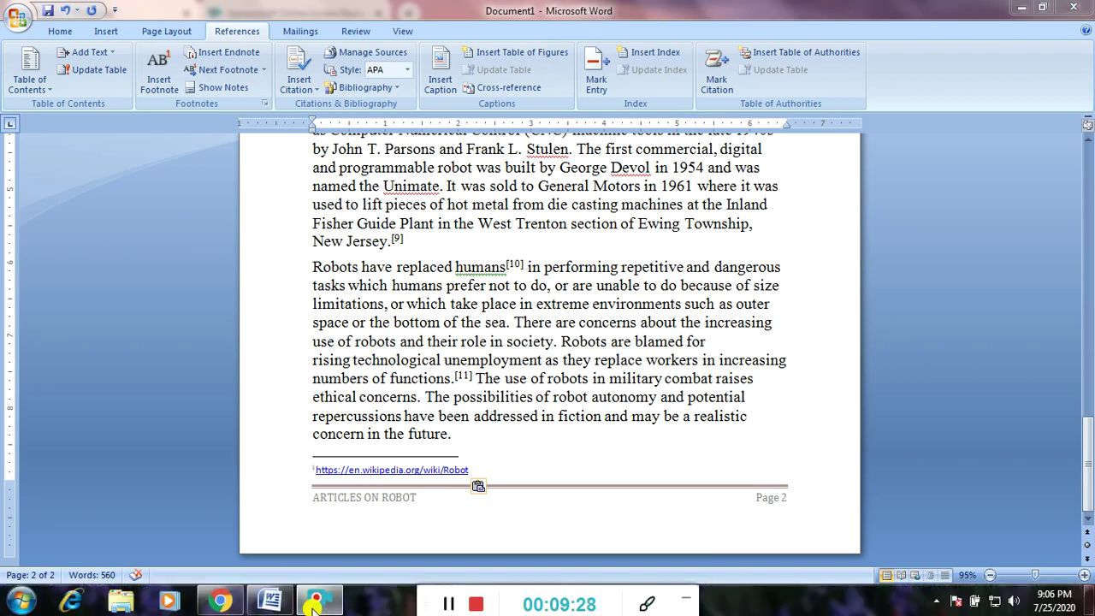